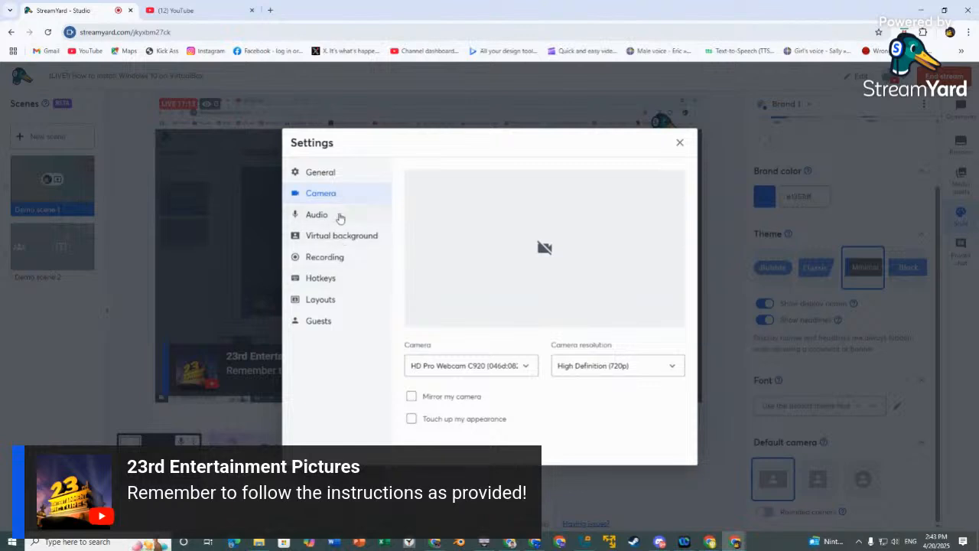
Close StreamYard's studio settings and bring the VirtualBox Manager window to the front.
{"action": "left_click", "coordinate": [338, 217]}
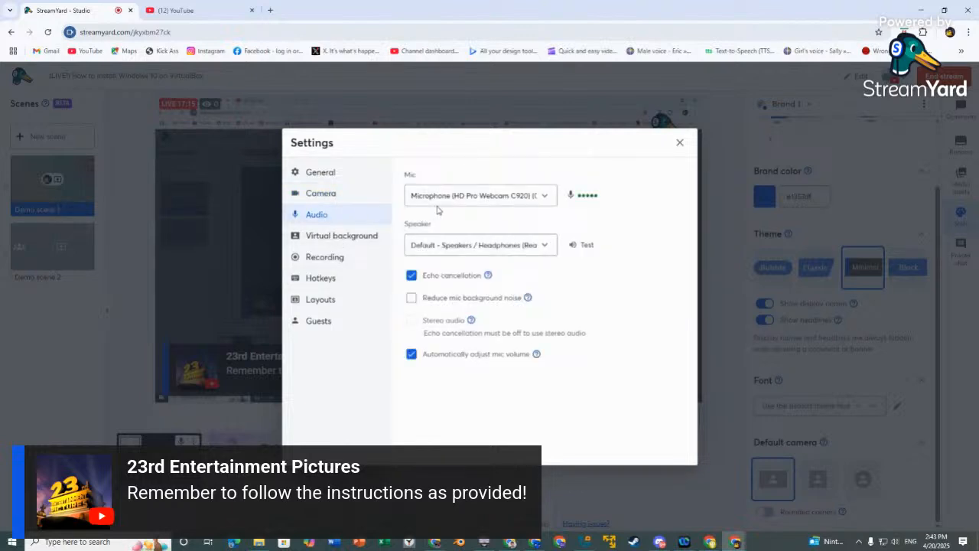
{"action": "left_click", "coordinate": [679, 143]}
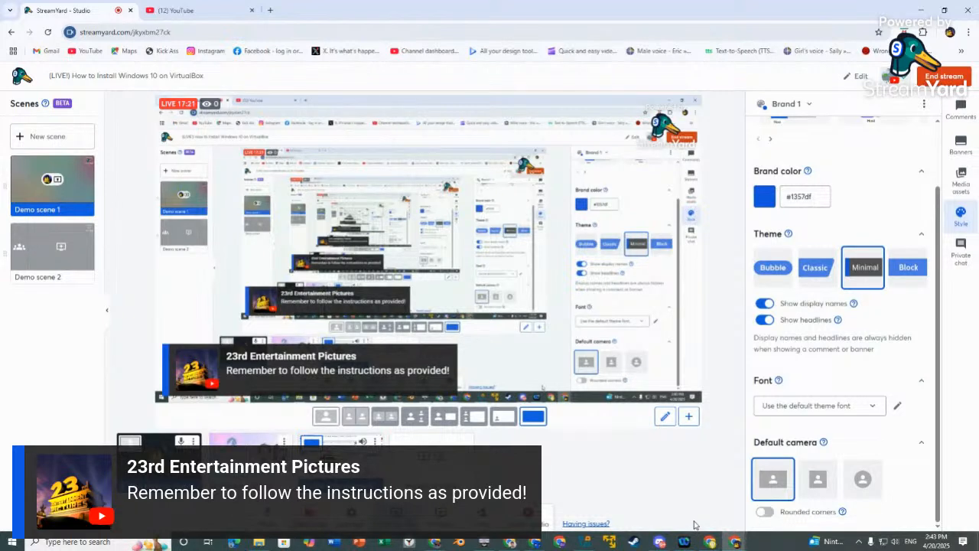
{"action": "left_click", "coordinate": [582, 542]}
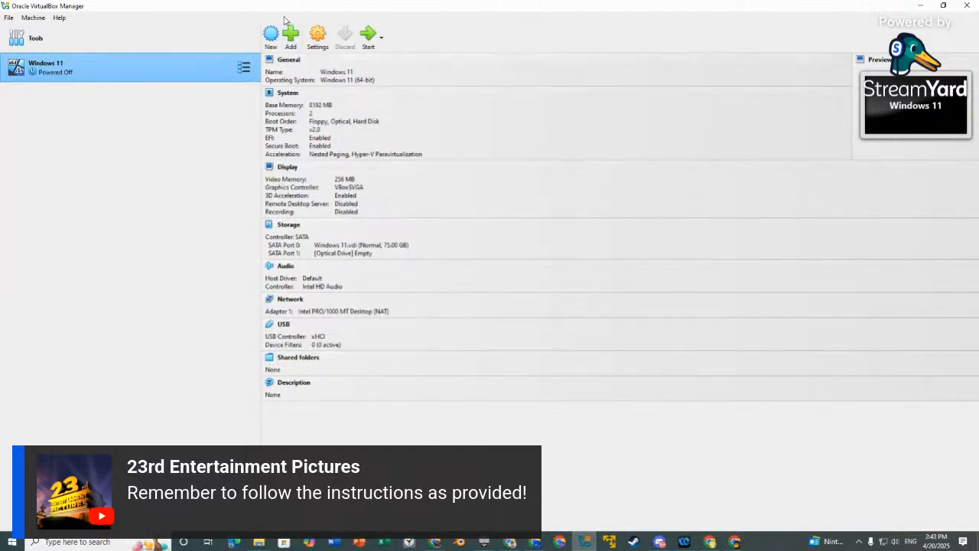
Start a new virtual machine named 'Windows 10' using the Win10_22H2_English_x64.iso image.
{"action": "left_click", "coordinate": [271, 37]}
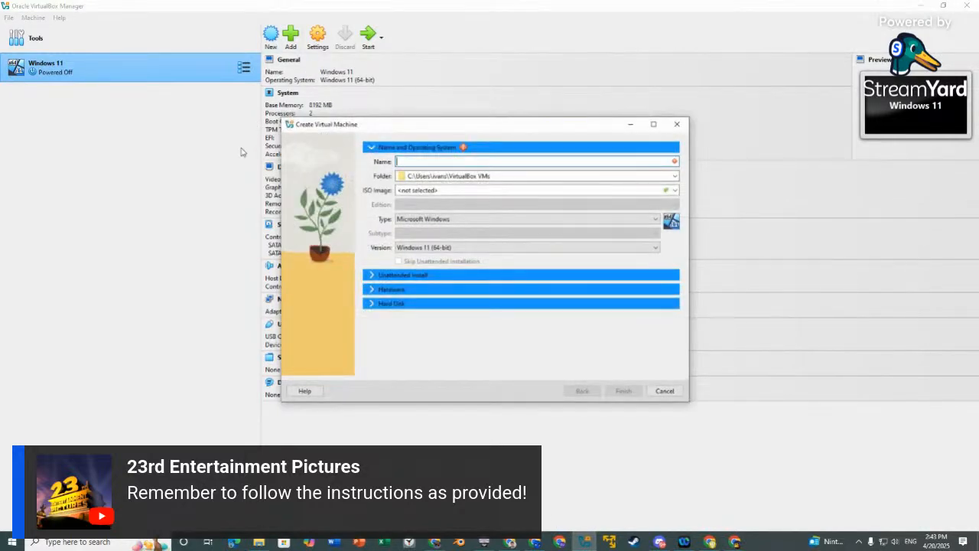
{"action": "left_click", "coordinate": [676, 190]}
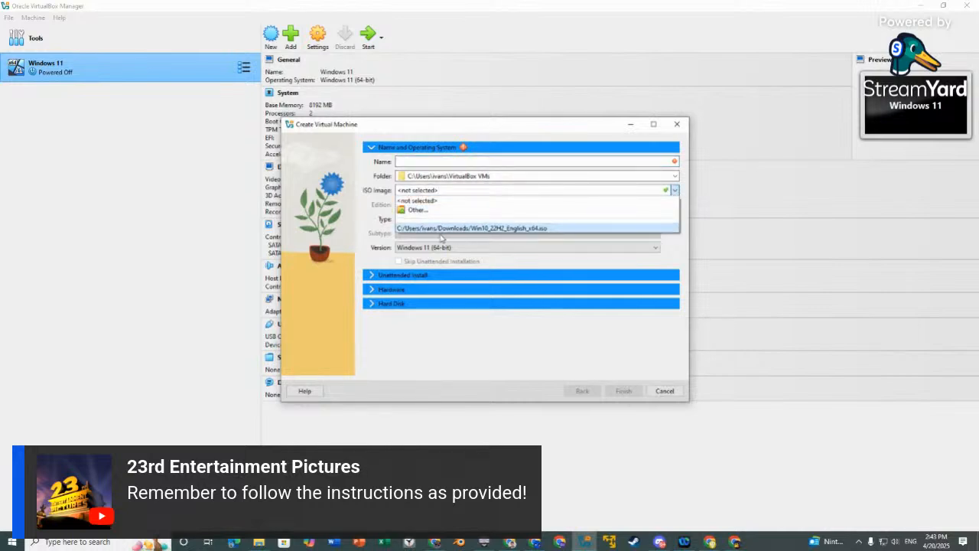
{"action": "left_click", "coordinate": [641, 233]}
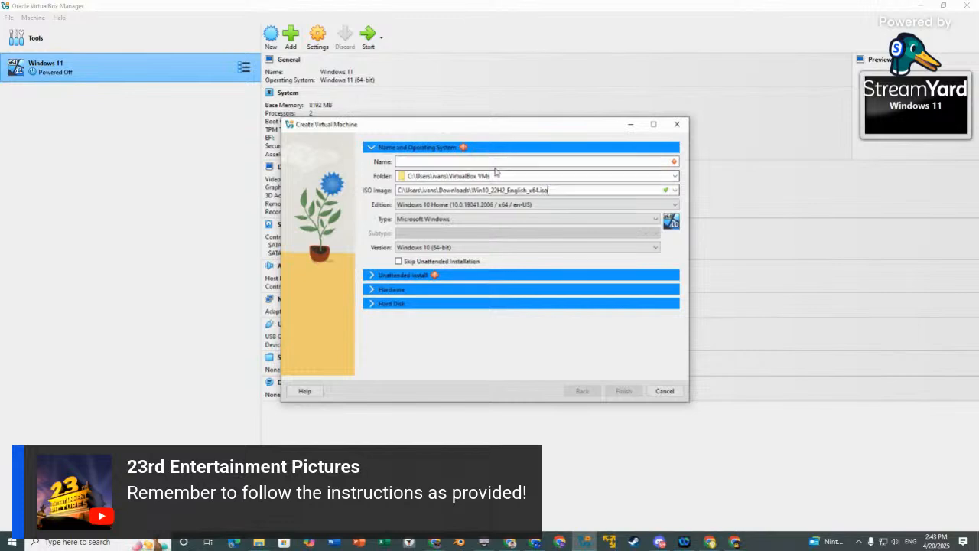
{"action": "left_click", "coordinate": [454, 163]}
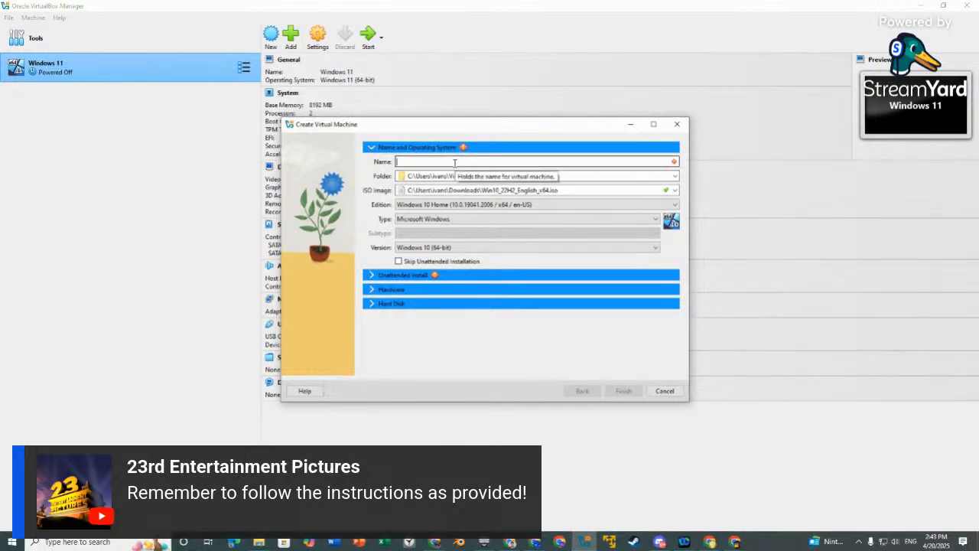
{"action": "type", "text": "Windows 10"}
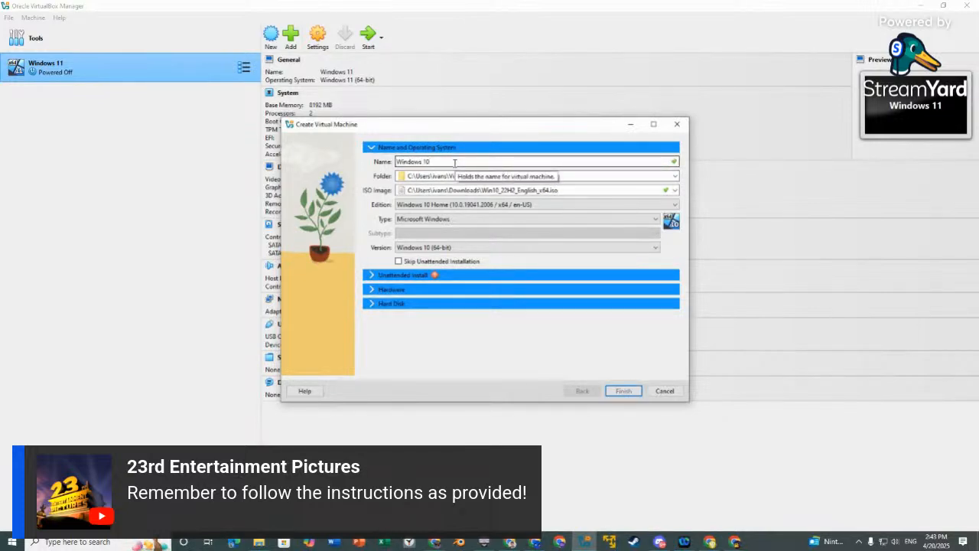
Keep Windows 10 (64-bit) as the version and skip unattended installation.
{"action": "left_click", "coordinate": [413, 248]}
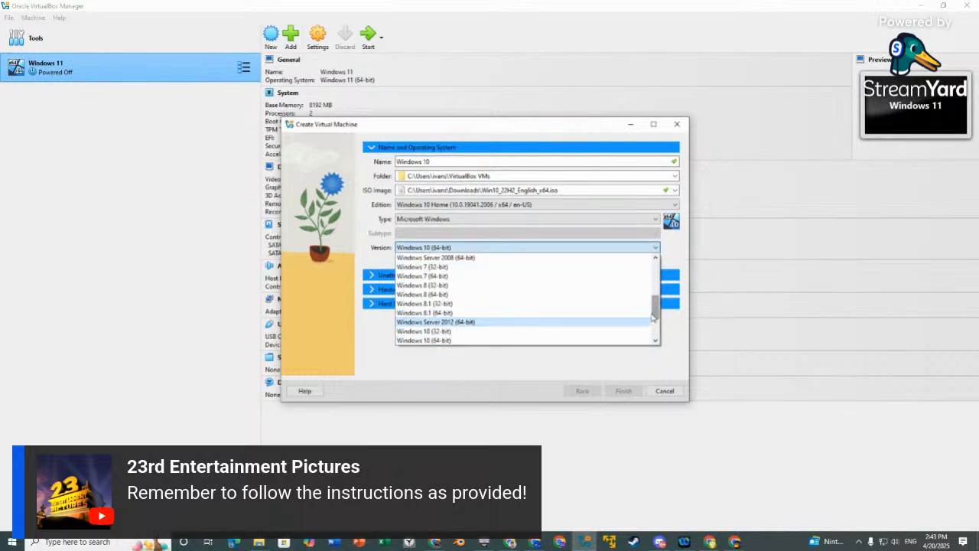
{"action": "left_click_drag", "start_coordinate": [653, 317], "coordinate": [655, 337]}
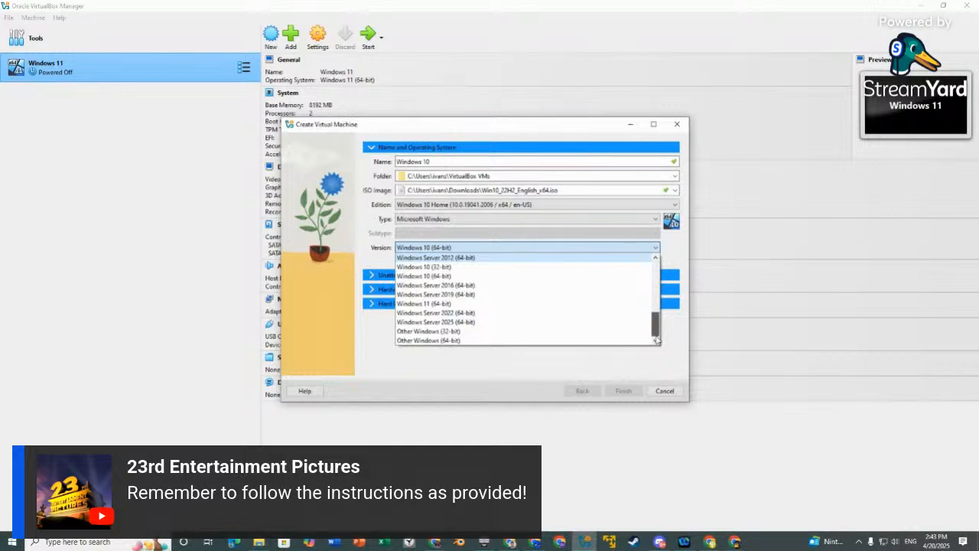
{"action": "scroll", "coordinate": [663, 326], "scroll_direction": "up", "scroll_amount": 1}
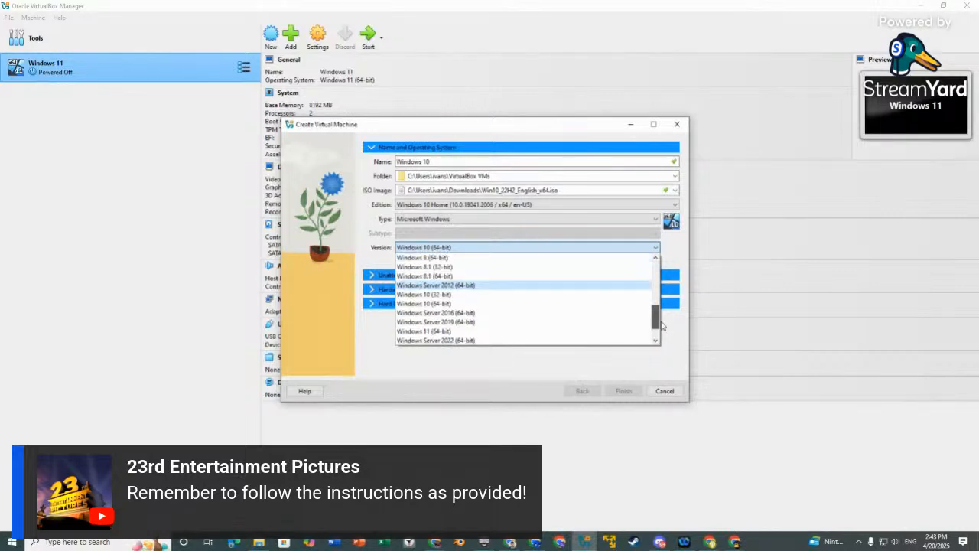
{"action": "scroll", "coordinate": [662, 326], "scroll_direction": "up", "scroll_amount": 4}
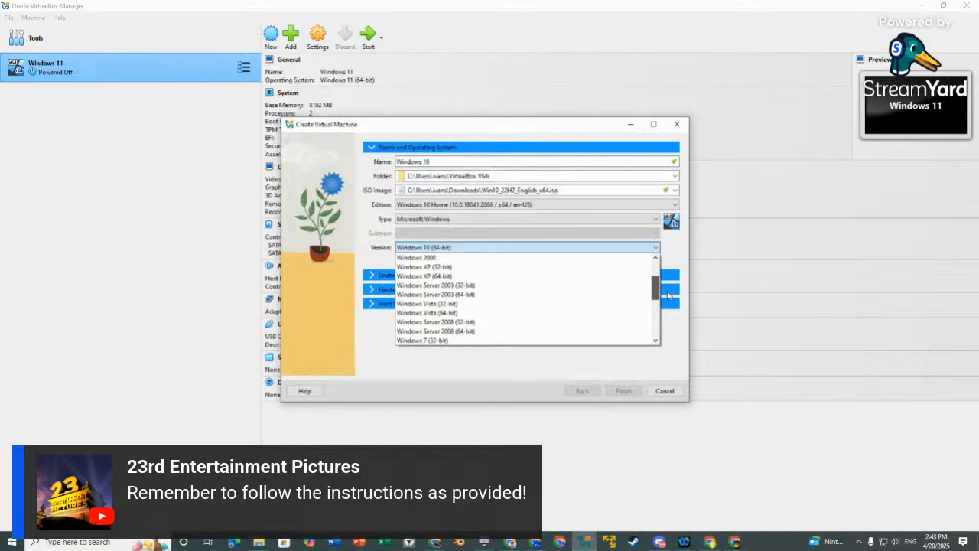
{"action": "scroll", "coordinate": [667, 296], "scroll_direction": "down", "scroll_amount": 3}
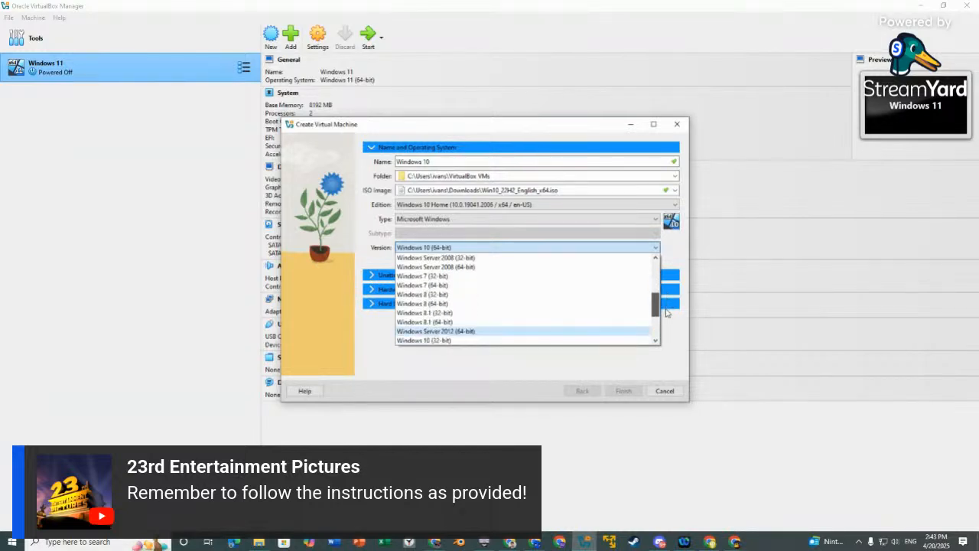
{"action": "left_click_drag", "start_coordinate": [665, 312], "coordinate": [665, 331]}
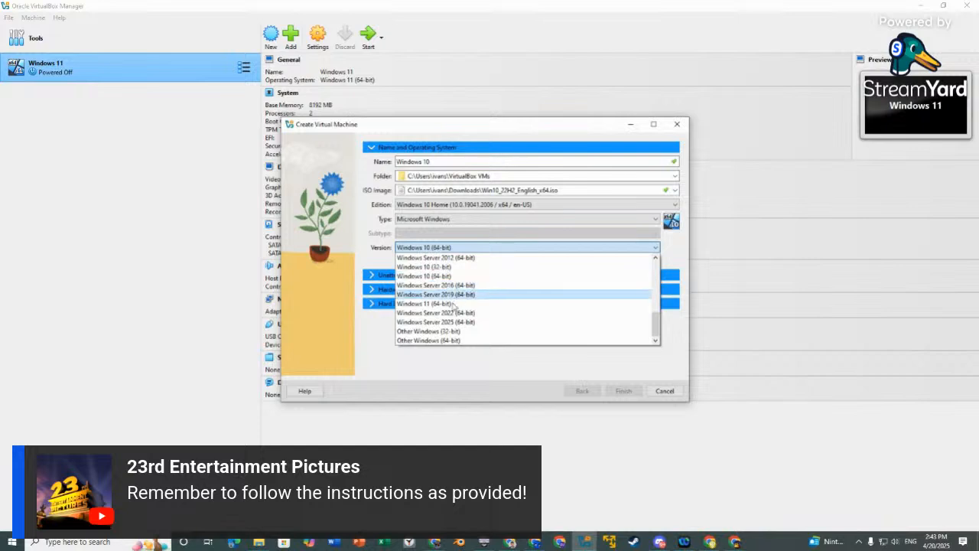
{"action": "left_click", "coordinate": [436, 276]}
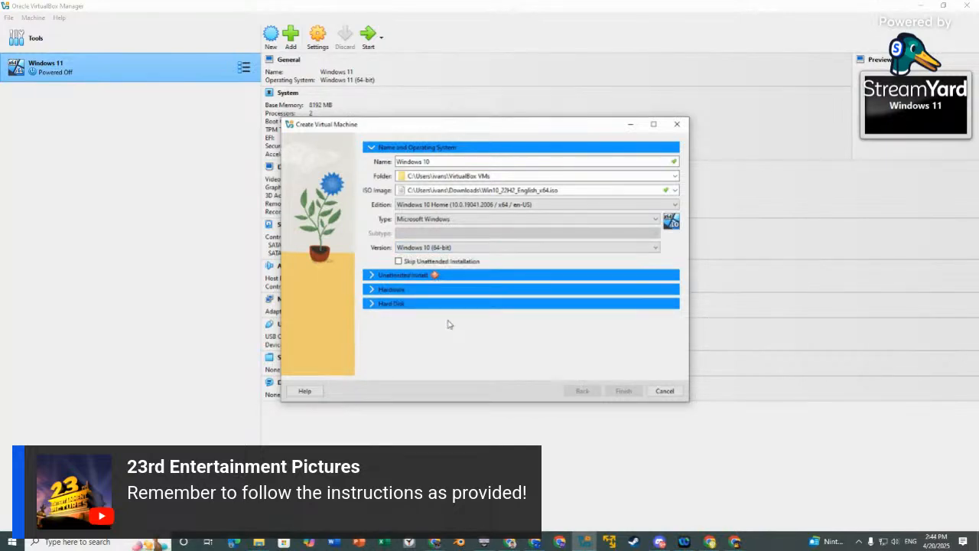
{"action": "left_click", "coordinate": [405, 262]}
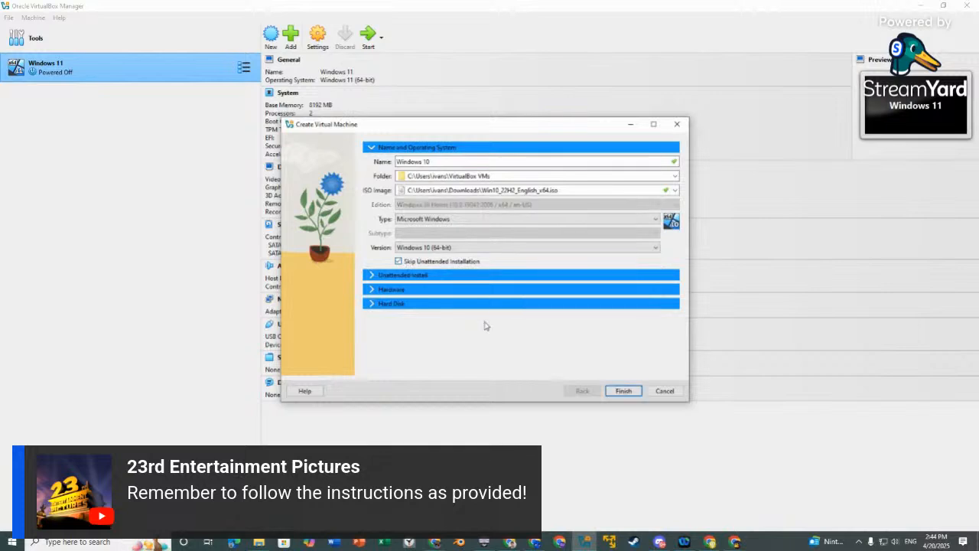
Give the VM 4096 MB memory and 3 CPUs, and set a 50.00 GB VDI hard disk.
{"action": "left_click", "coordinate": [448, 290]}
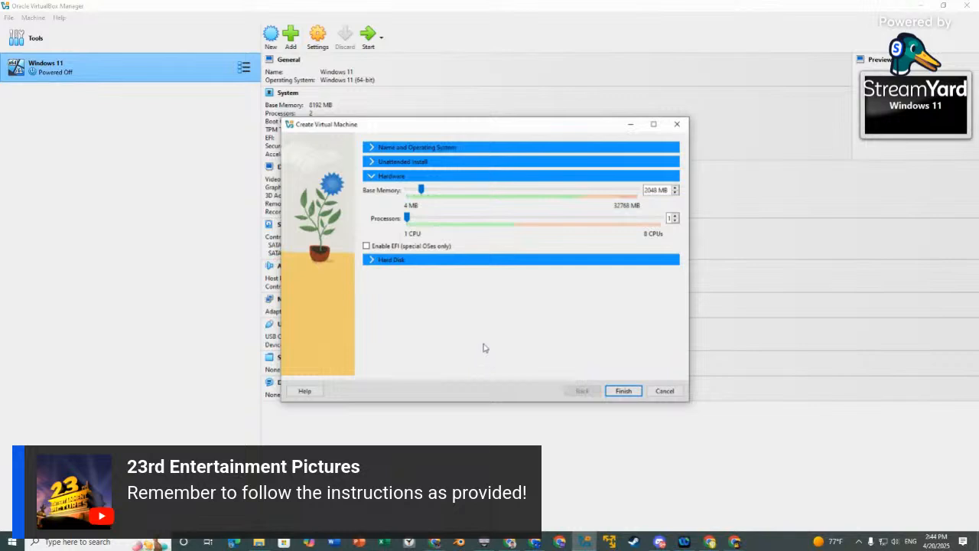
{"action": "left_click_drag", "start_coordinate": [423, 193], "coordinate": [435, 190]}
{"action": "left_click_drag", "start_coordinate": [407, 220], "coordinate": [480, 219]}
{"action": "left_click", "coordinate": [441, 259]}
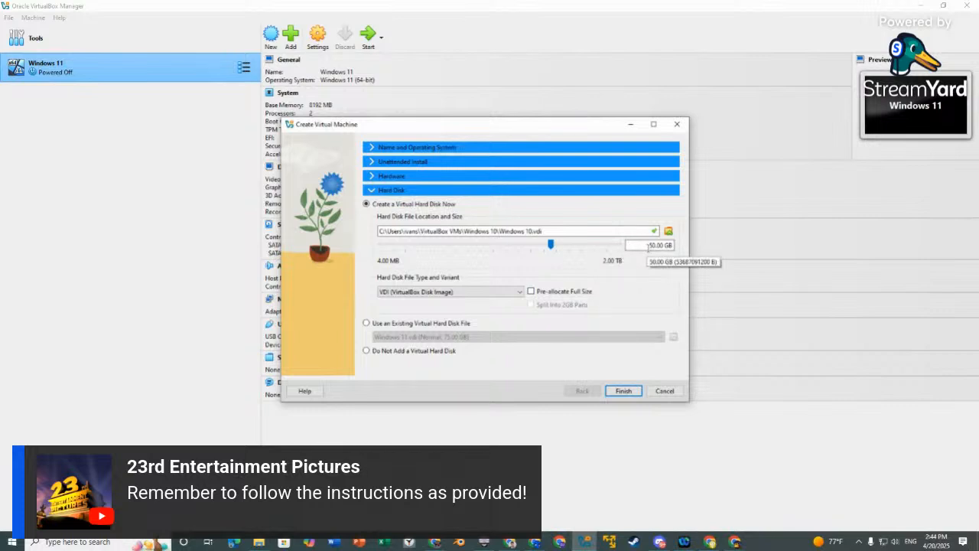
{"action": "mouse_move", "coordinate": [649, 245]}
{"action": "left_mouse_down"}
{"action": "mouse_move", "coordinate": [659, 247]}
{"action": "mouse_move", "coordinate": [648, 249]}
{"action": "left_mouse_up"}
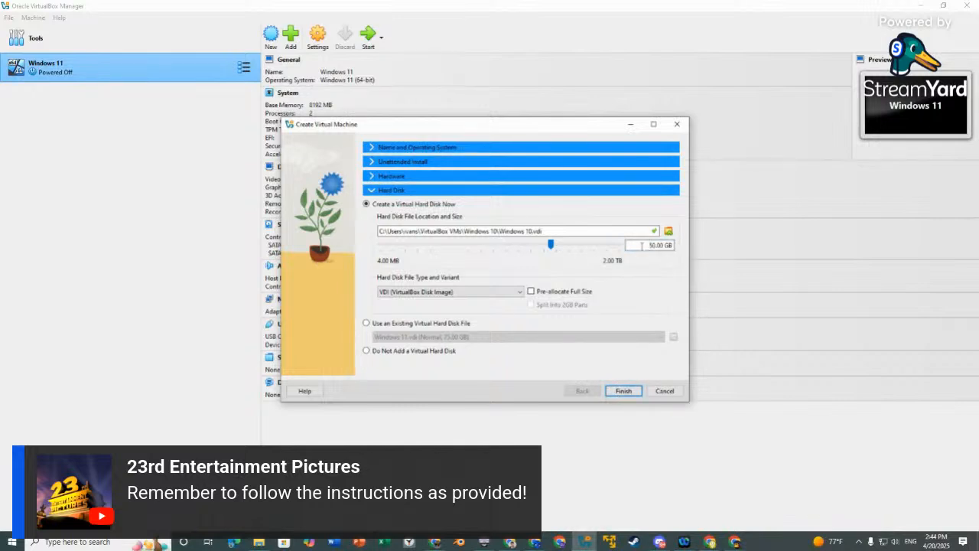
Finish creating the Windows 10 VM and review its System settings.
{"action": "left_click", "coordinate": [624, 392]}
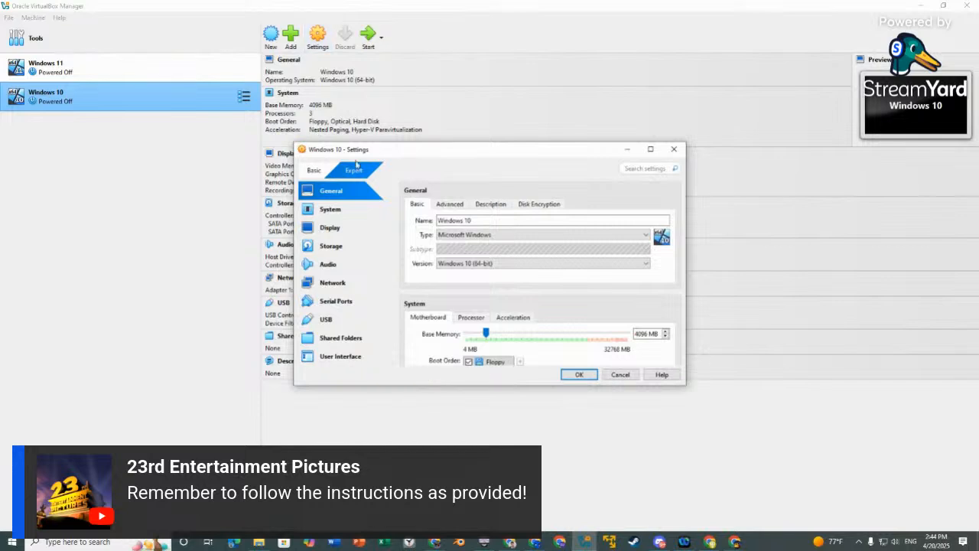
{"action": "left_click", "coordinate": [366, 210]}
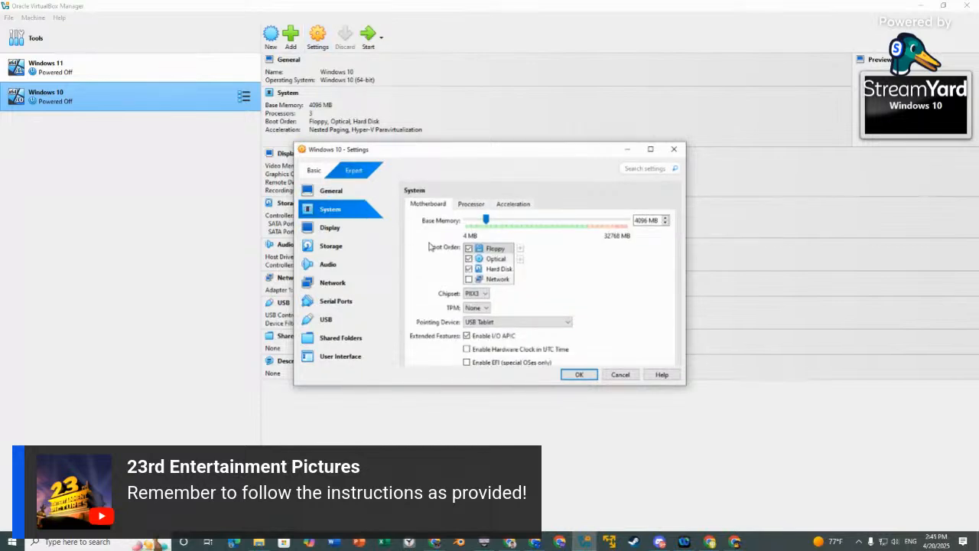
{"action": "scroll", "coordinate": [426, 245], "scroll_direction": "down", "scroll_amount": 1}
{"action": "scroll", "coordinate": [426, 245], "scroll_direction": "down", "scroll_amount": 4}
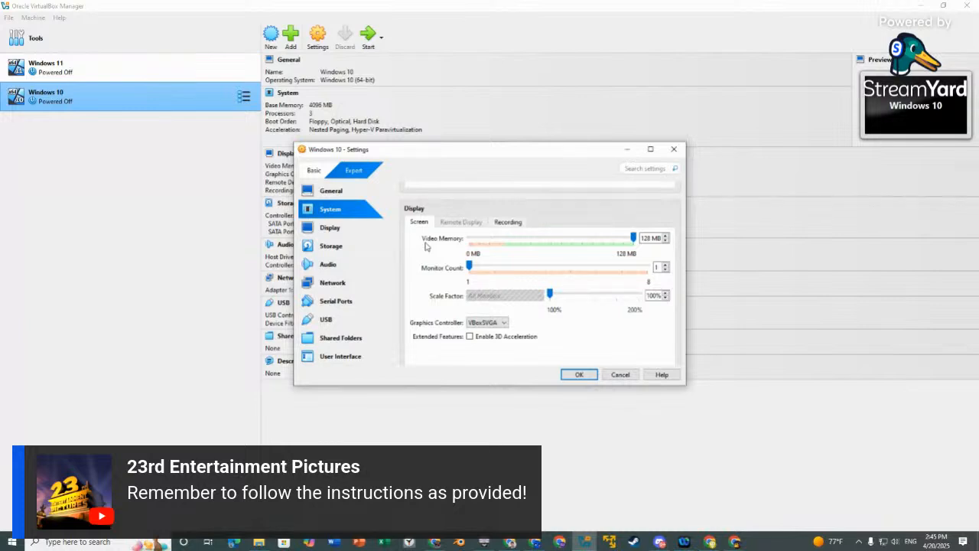
{"action": "scroll", "coordinate": [427, 245], "scroll_direction": "down", "scroll_amount": 5}
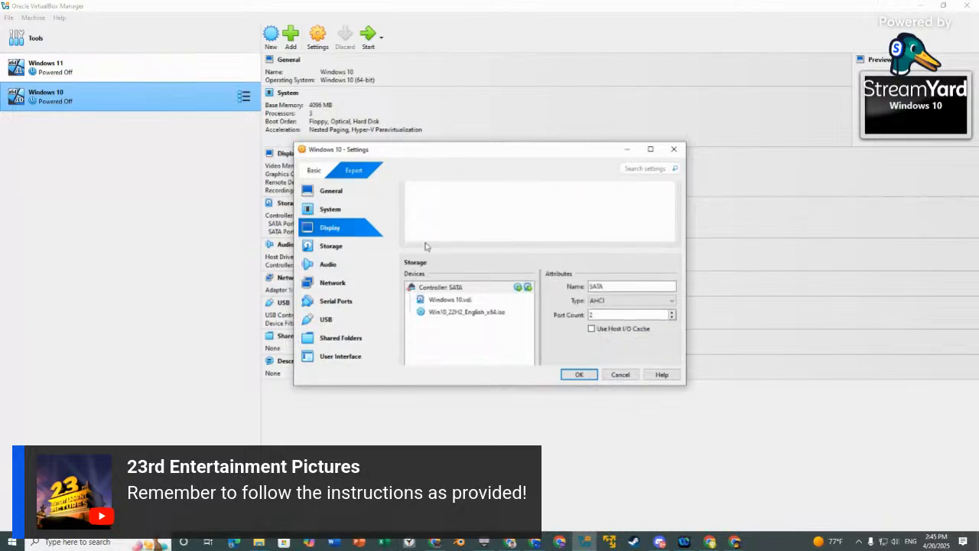
{"action": "scroll", "coordinate": [426, 245], "scroll_direction": "up", "scroll_amount": 4}
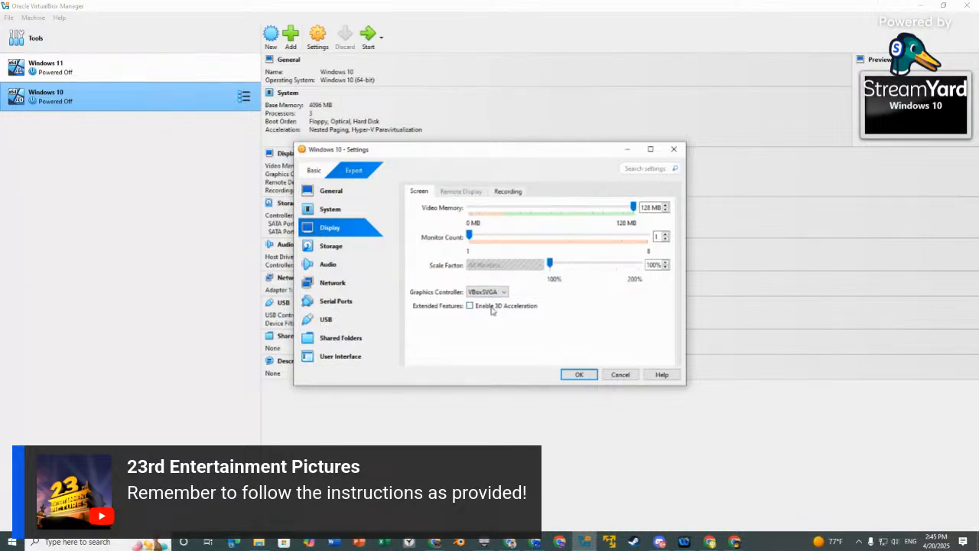
Try 3D acceleration, then turn it off and save the settings with 128 MB video memory.
{"action": "left_click", "coordinate": [493, 308]}
{"action": "left_click_drag", "start_coordinate": [552, 208], "coordinate": [635, 209]}
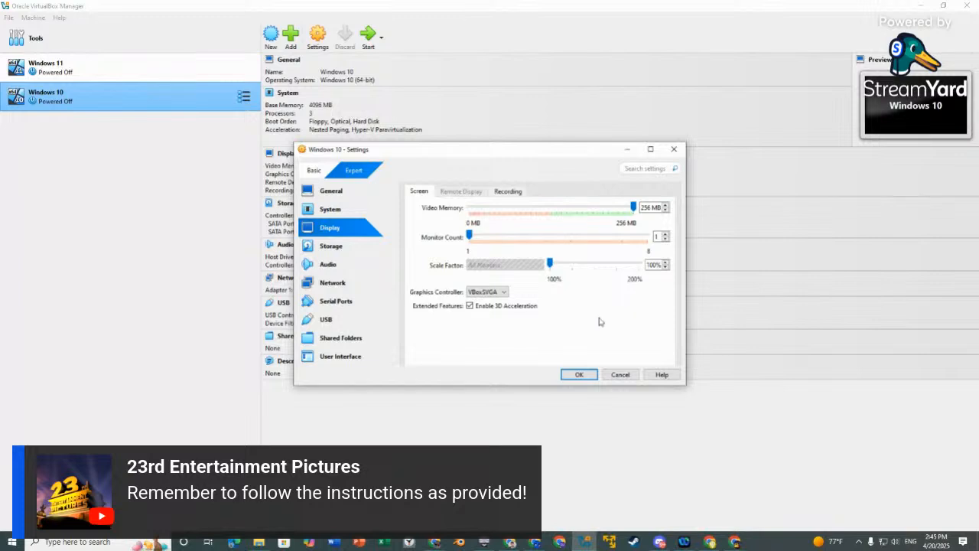
{"action": "left_click", "coordinate": [497, 308]}
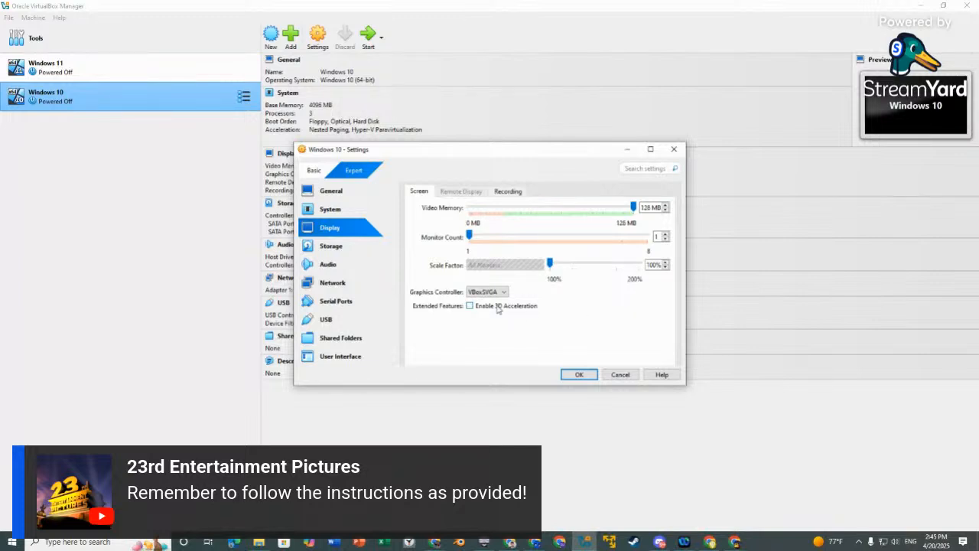
{"action": "scroll", "coordinate": [497, 308], "scroll_direction": "down", "scroll_amount": 8}
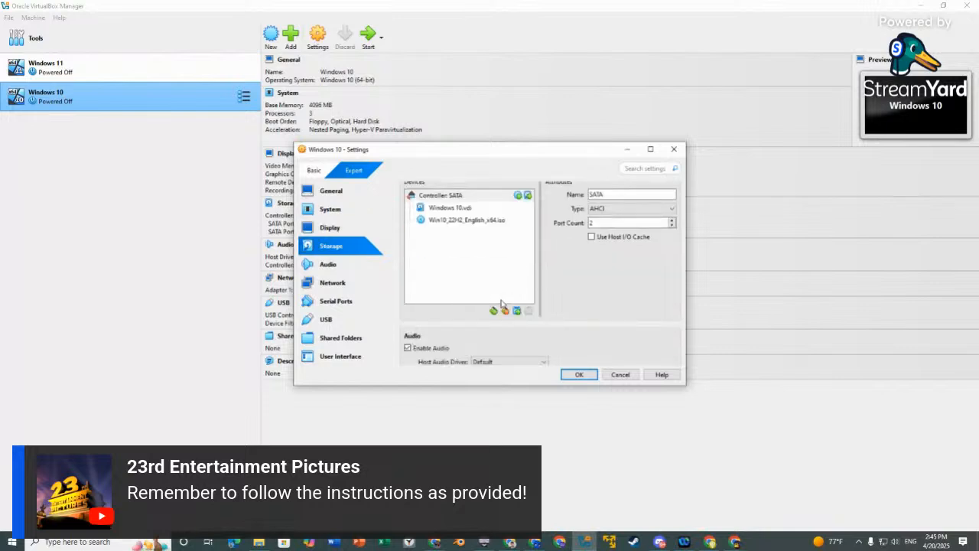
{"action": "scroll", "coordinate": [501, 304], "scroll_direction": "down", "scroll_amount": 10}
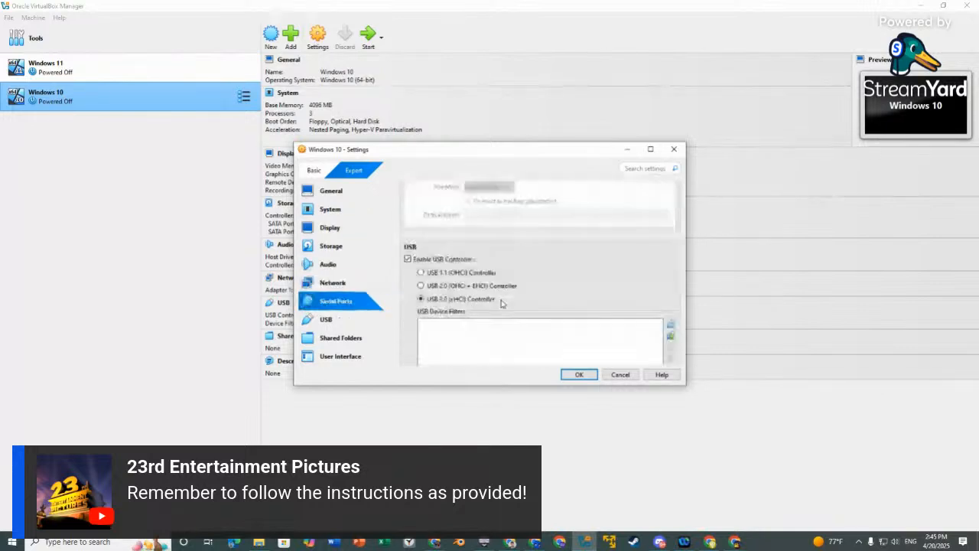
{"action": "scroll", "coordinate": [502, 304], "scroll_direction": "down", "scroll_amount": 2}
{"action": "scroll", "coordinate": [502, 303], "scroll_direction": "up", "scroll_amount": 6}
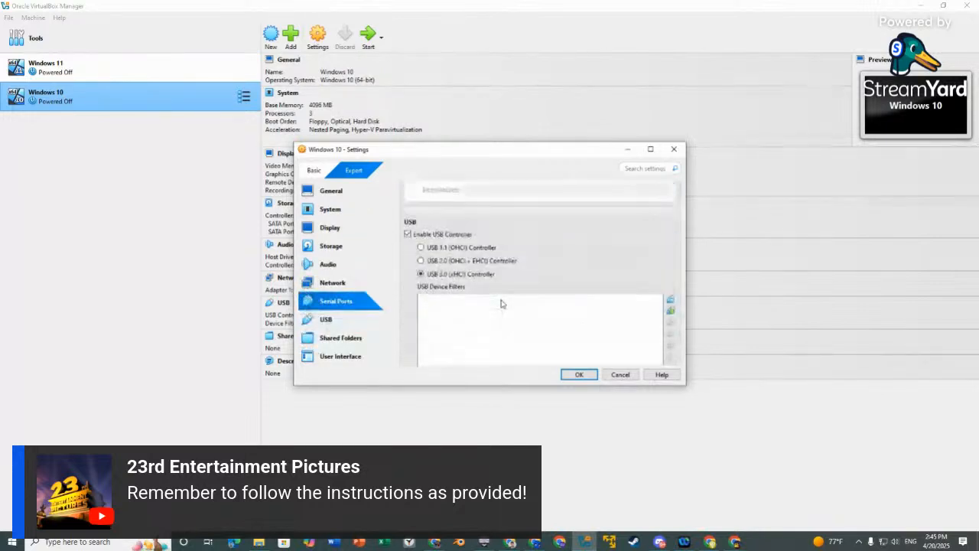
{"action": "scroll", "coordinate": [502, 304], "scroll_direction": "up", "scroll_amount": 12}
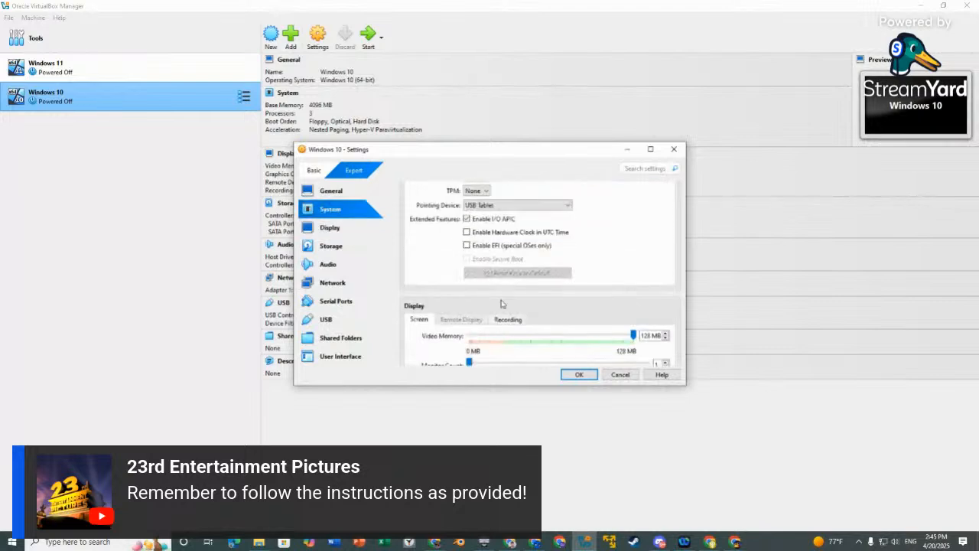
{"action": "left_click", "coordinate": [590, 375]}
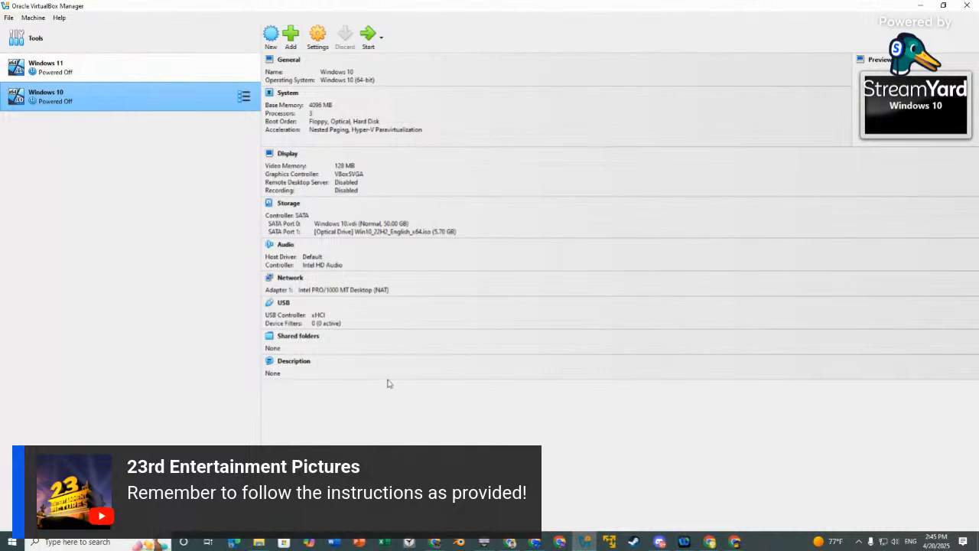
Boot the Windows 10 VM and maximize its window.
{"action": "left_click", "coordinate": [375, 47]}
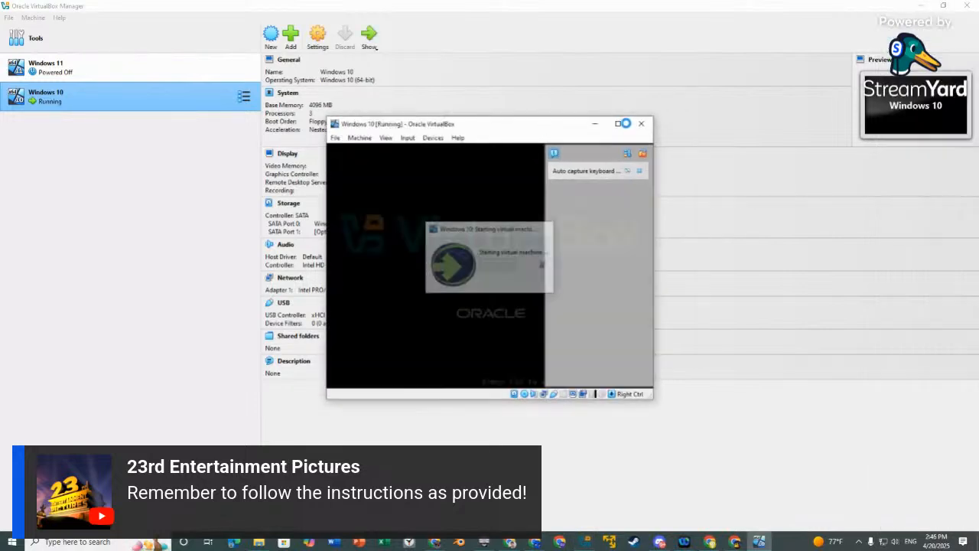
{"action": "left_click", "coordinate": [618, 124]}
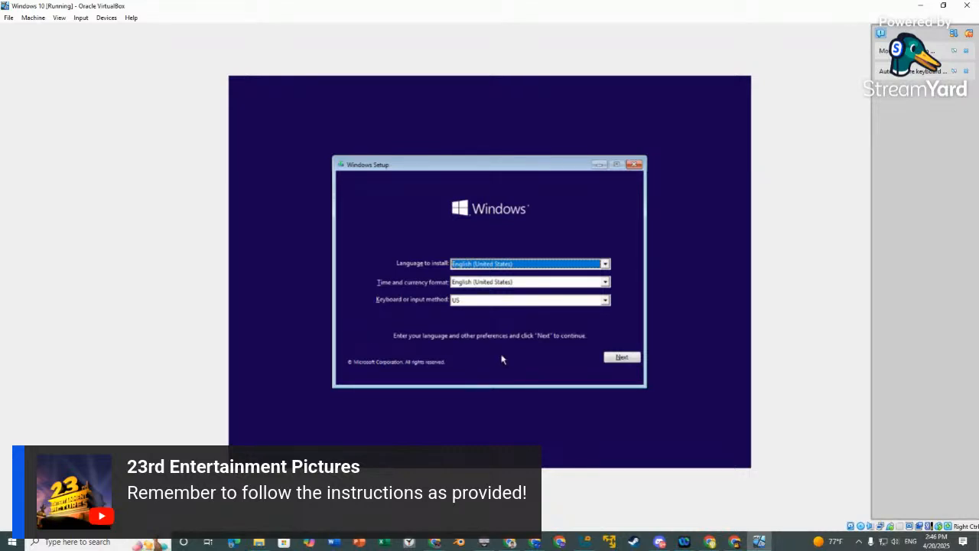
Accept the English (United States) defaults and begin installing without a product key.
{"action": "left_click", "coordinate": [626, 360]}
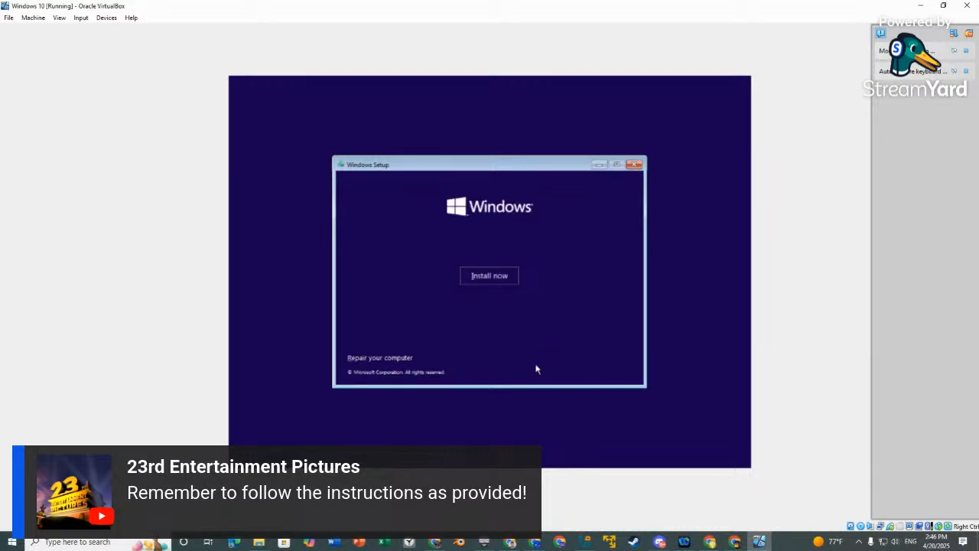
{"action": "left_click", "coordinate": [489, 277]}
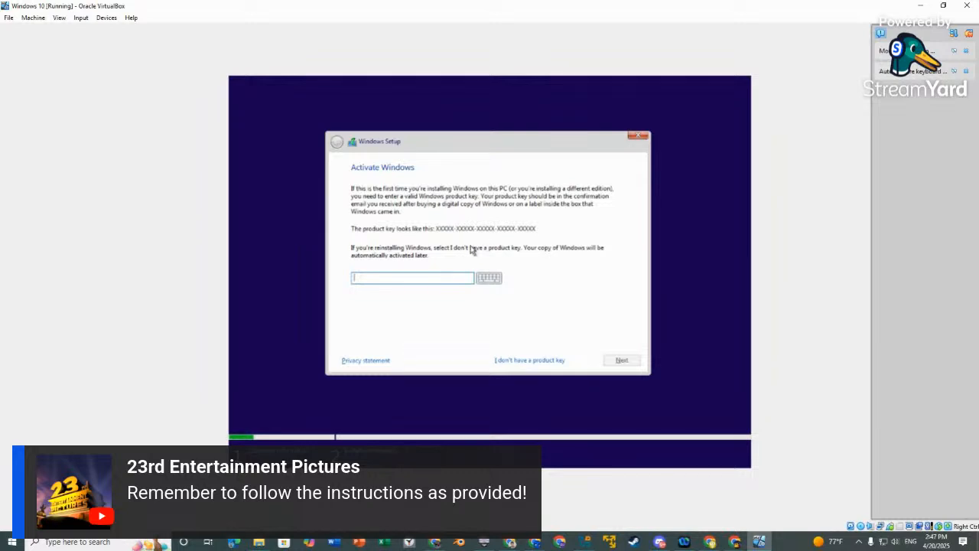
{"action": "left_click", "coordinate": [535, 361]}
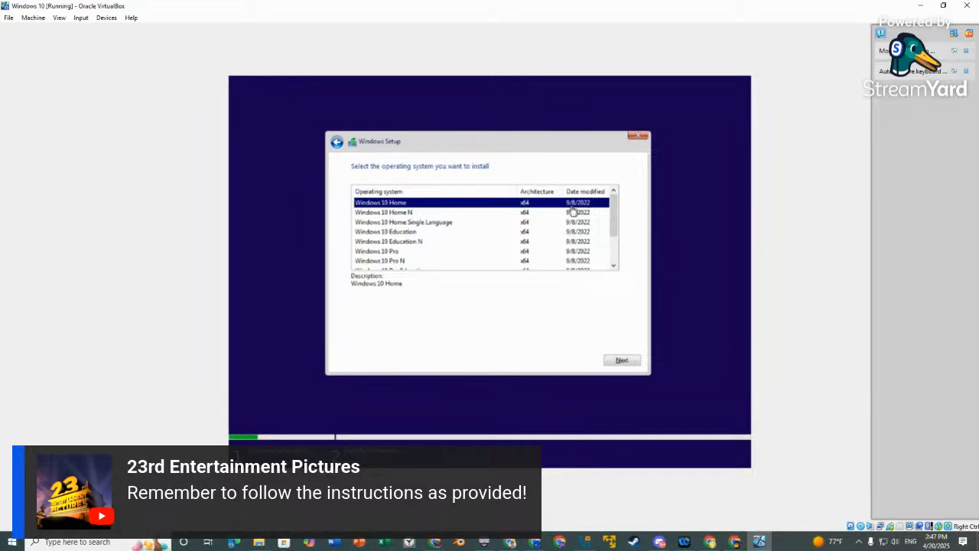
Select Windows 10 Pro from the edition list and continue.
{"action": "left_click_drag", "start_coordinate": [613, 222], "coordinate": [614, 260]}
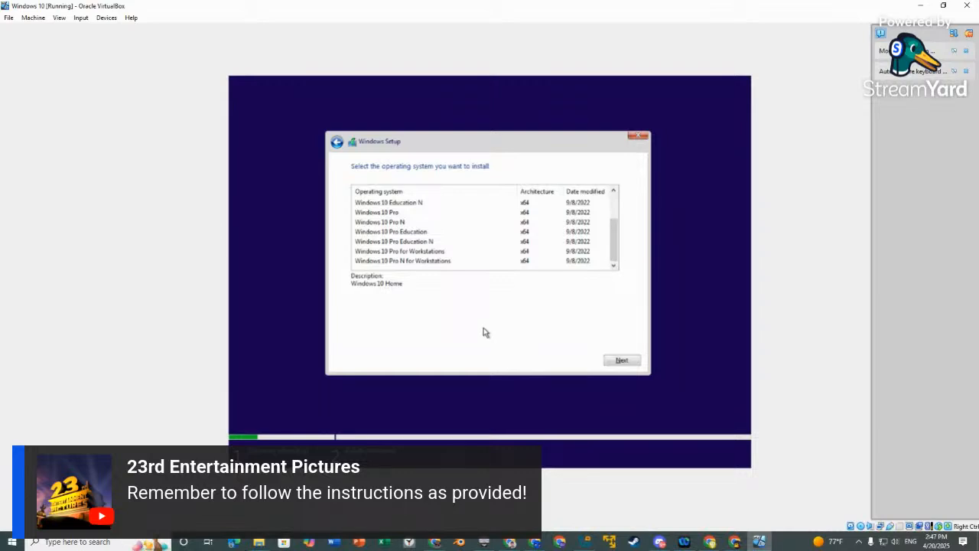
{"action": "left_click", "coordinate": [391, 215]}
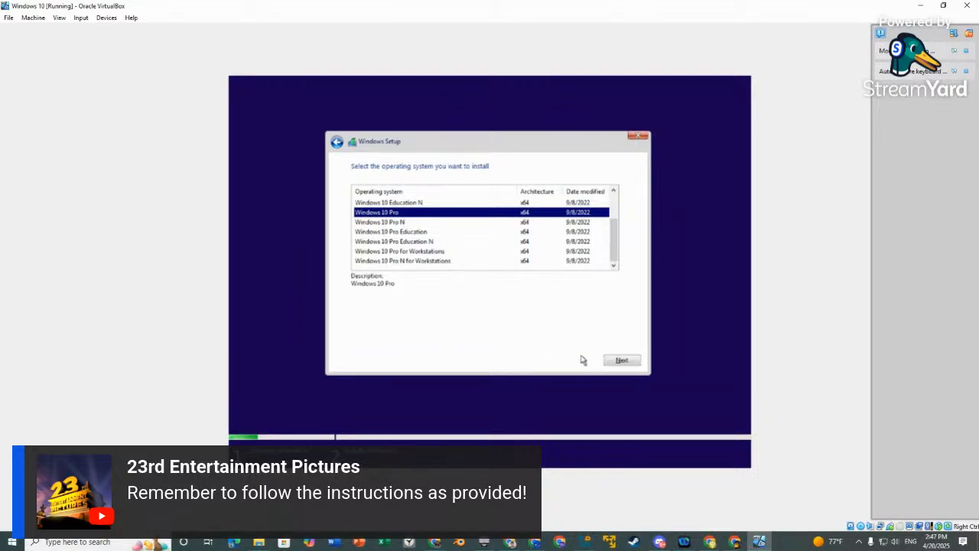
{"action": "left_click", "coordinate": [621, 360]}
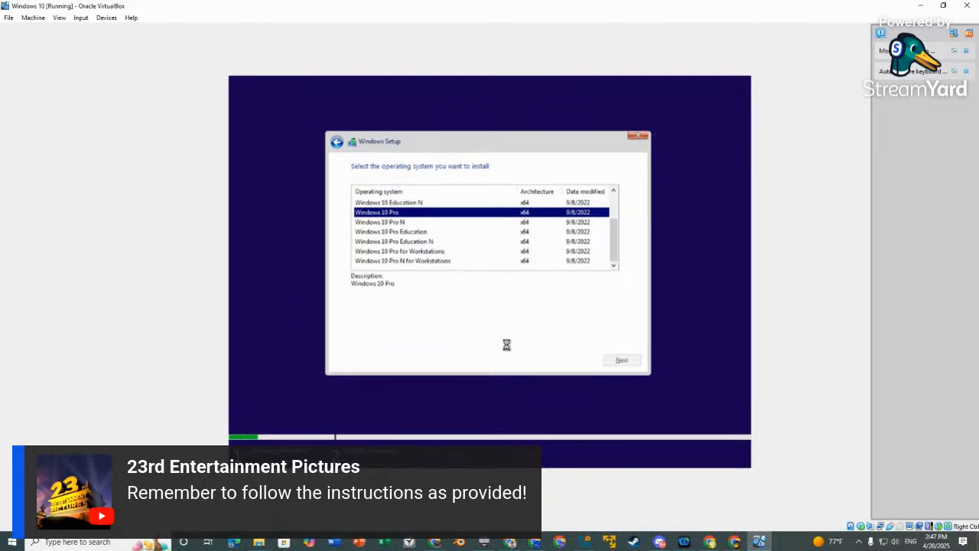
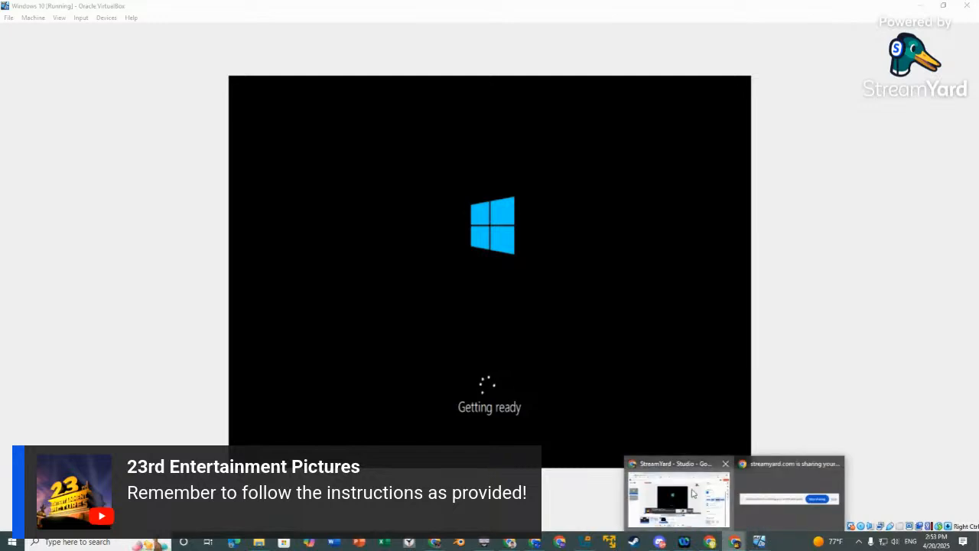
Bring the StreamYard studio forward from the Chrome taskbar preview.
{"action": "left_click", "coordinate": [677, 502]}
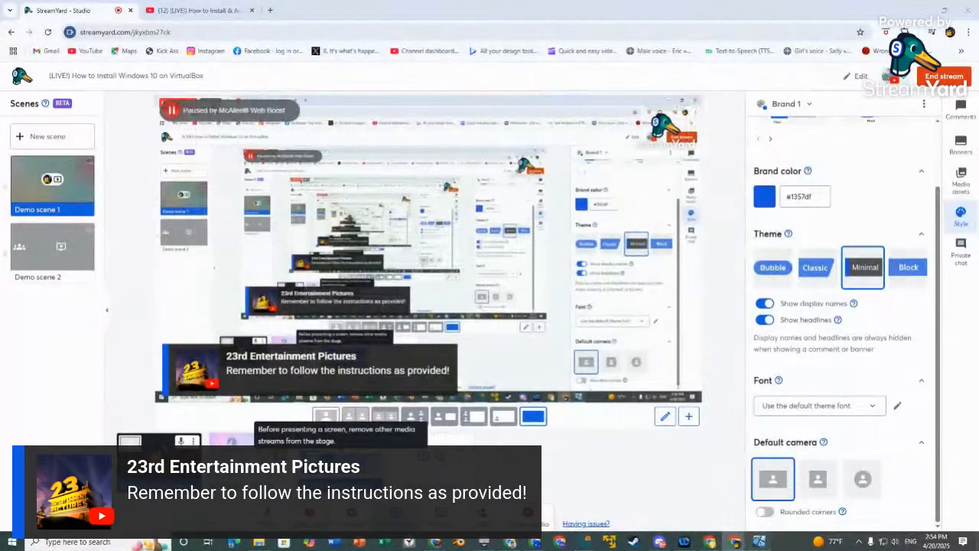
Toggle between the VM and StreamYard, ending on the VirtualBox window at the region screen.
{"action": "left_click", "coordinate": [758, 542]}
{"action": "left_click", "coordinate": [700, 524]}
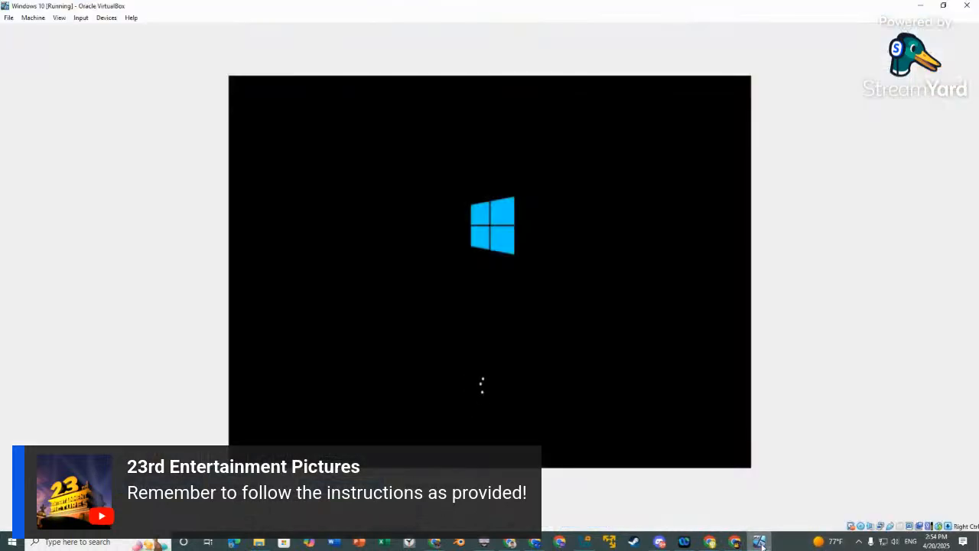
{"action": "left_click", "coordinate": [760, 543]}
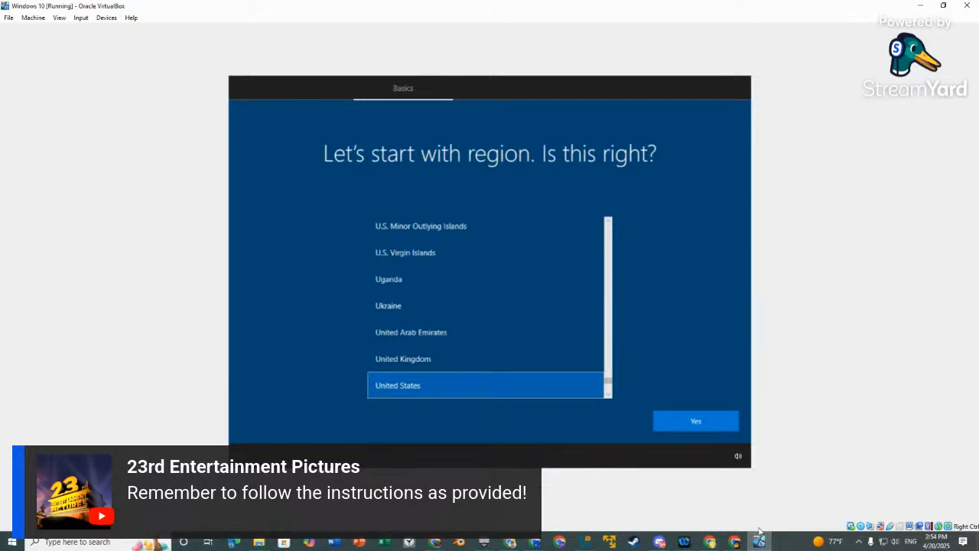
Confirm United States as the region and US keyboard, skipping a second layout.
{"action": "left_click", "coordinate": [677, 497]}
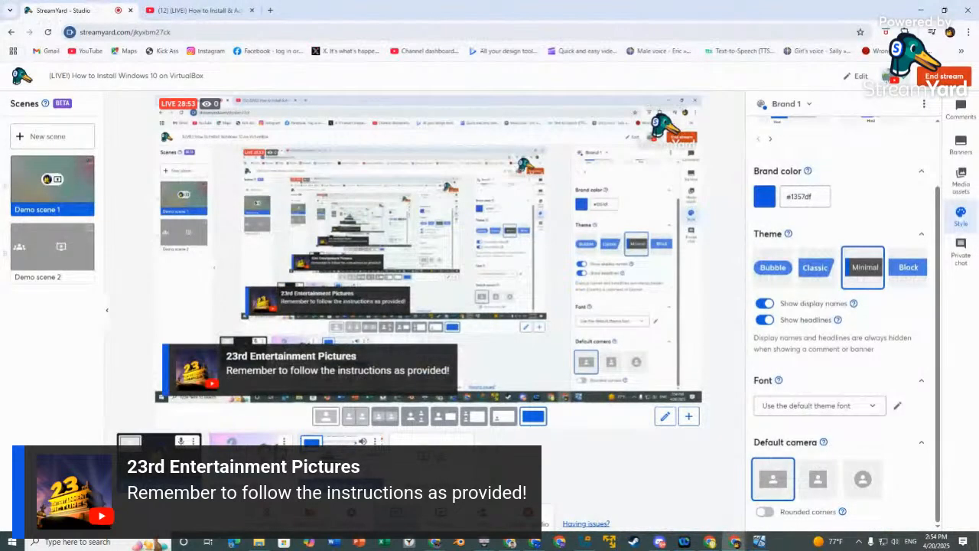
{"action": "key", "text": "alt+Tab"}
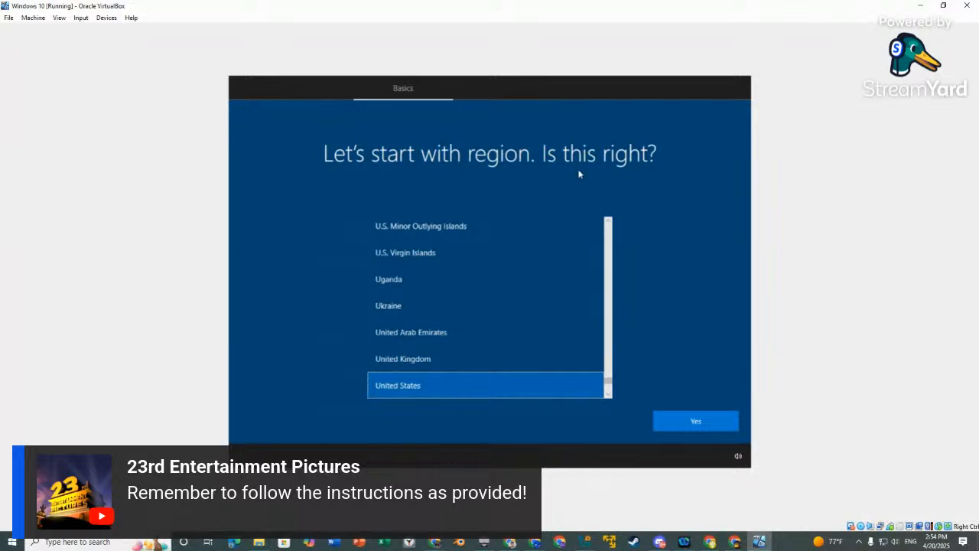
{"action": "left_click", "coordinate": [698, 421]}
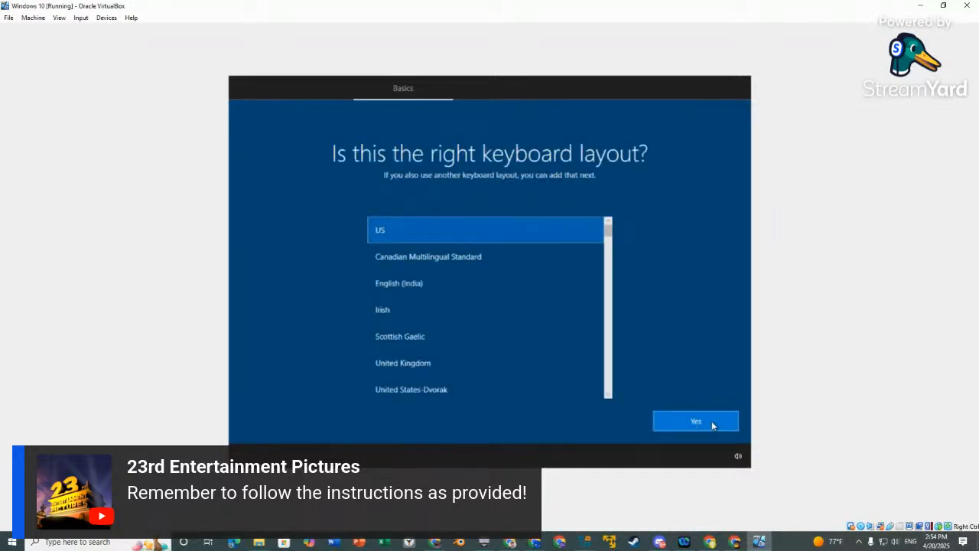
{"action": "left_click", "coordinate": [711, 423]}
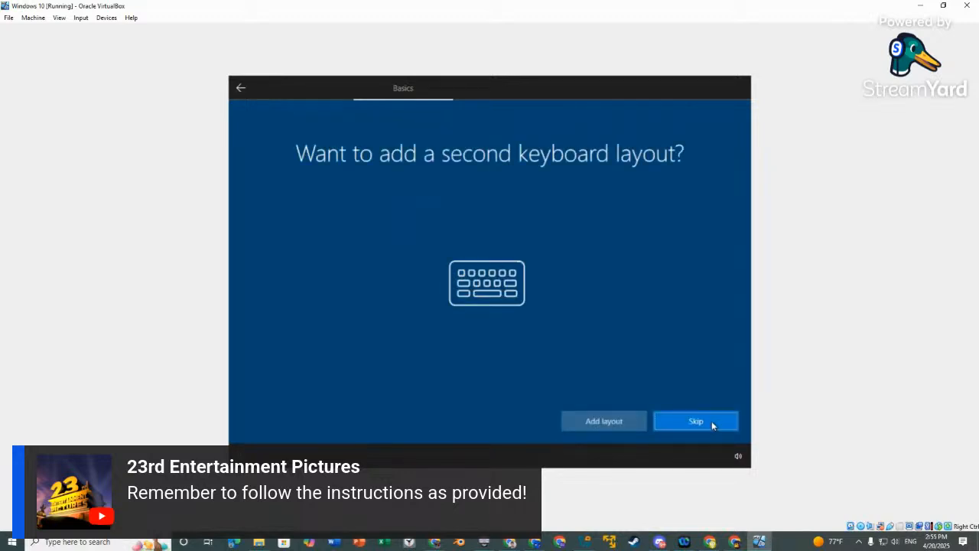
{"action": "left_click", "coordinate": [711, 423]}
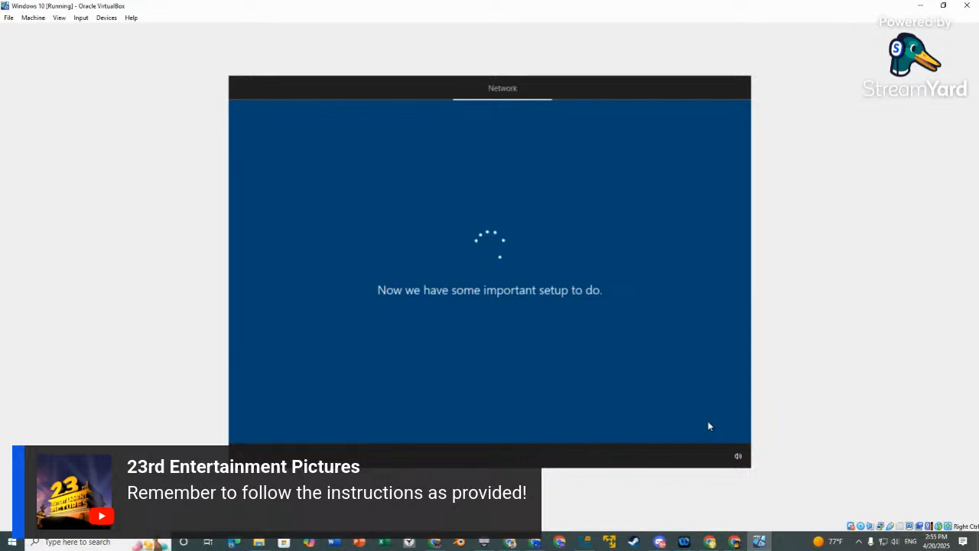
Flip to StreamYard and back to the VM, then let it restart to the boot-from-CD prompt.
{"action": "mouse_move", "coordinate": [734, 541]}
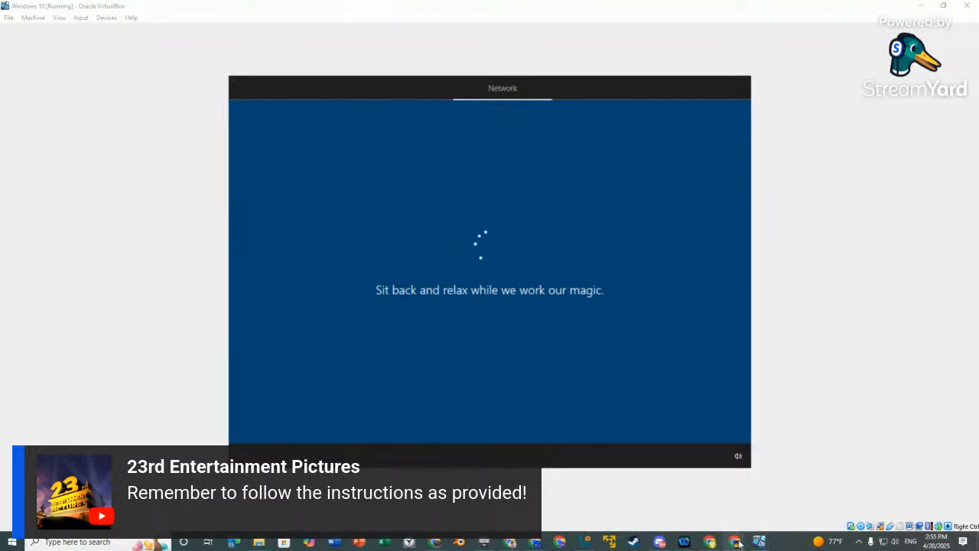
{"action": "left_click", "coordinate": [636, 487]}
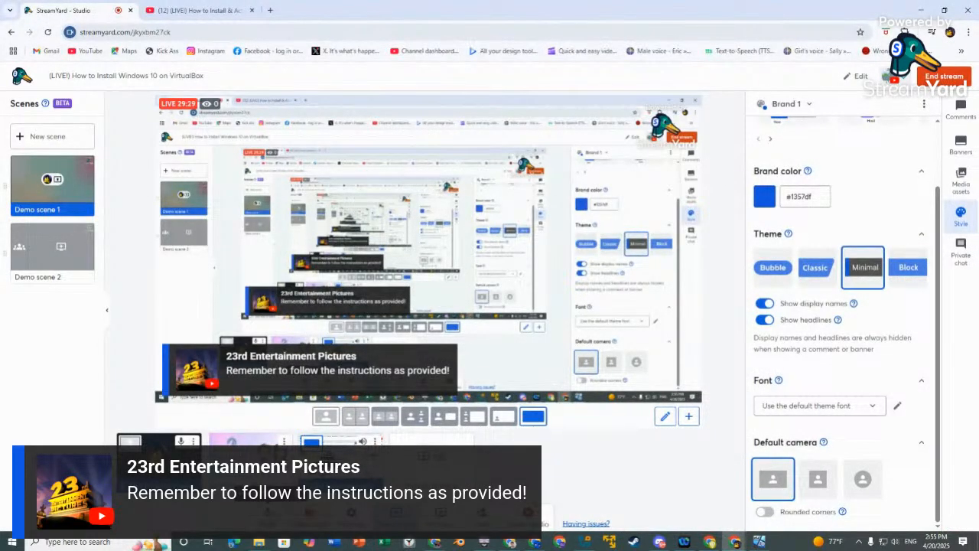
{"action": "key", "text": "alt+Tab"}
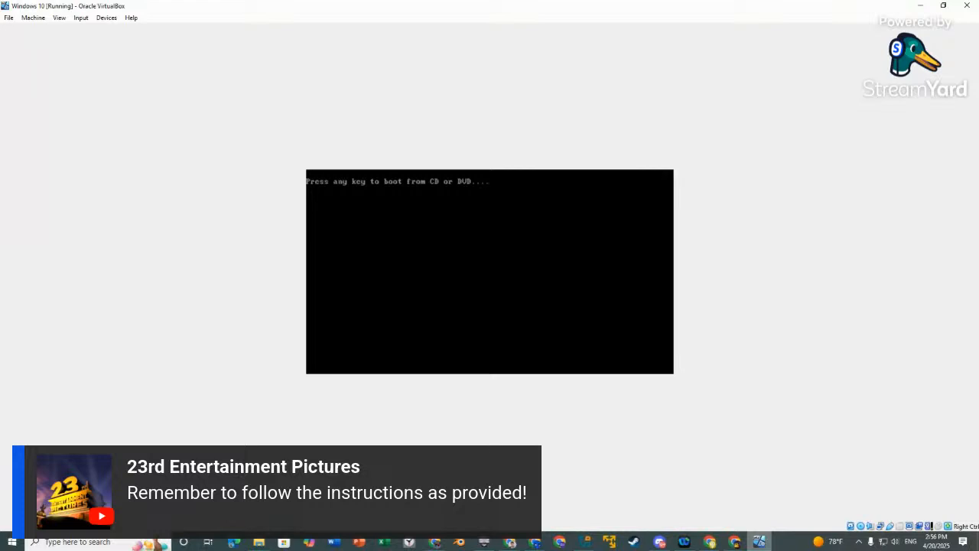
Let the VM continue booting into Windows setup, briefly checking StreamYard before returning.
{"action": "key", "text": "Return"}
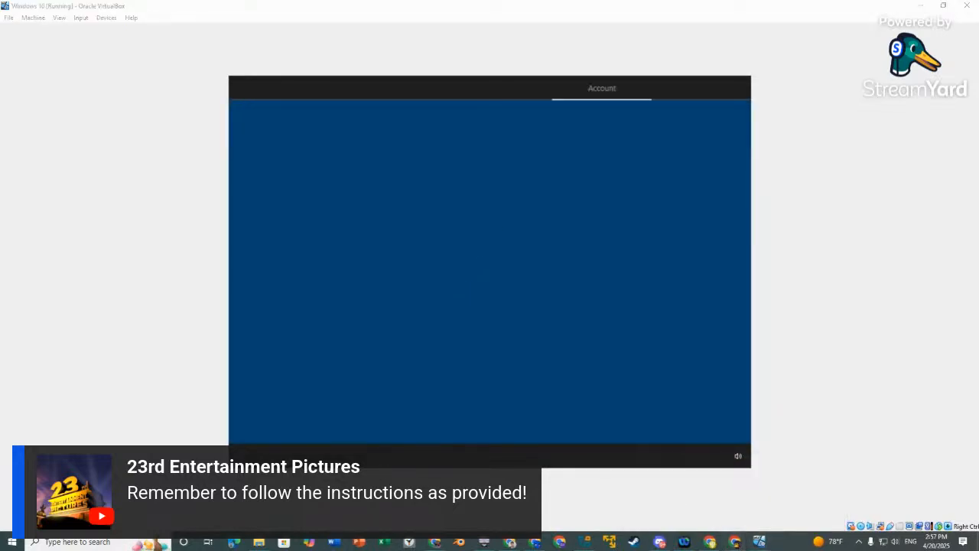
{"action": "mouse_move", "coordinate": [720, 545]}
{"action": "left_click", "coordinate": [763, 505]}
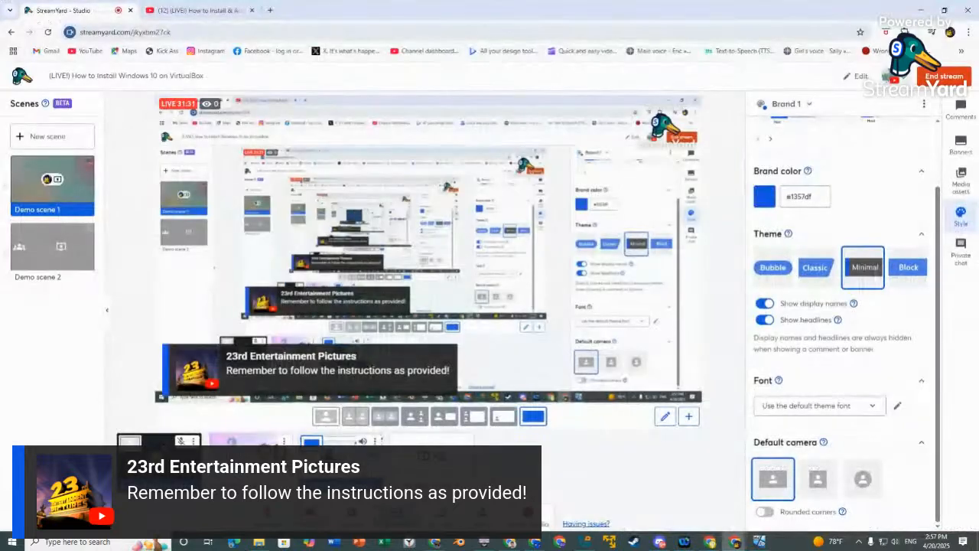
{"action": "left_click", "coordinate": [759, 542]}
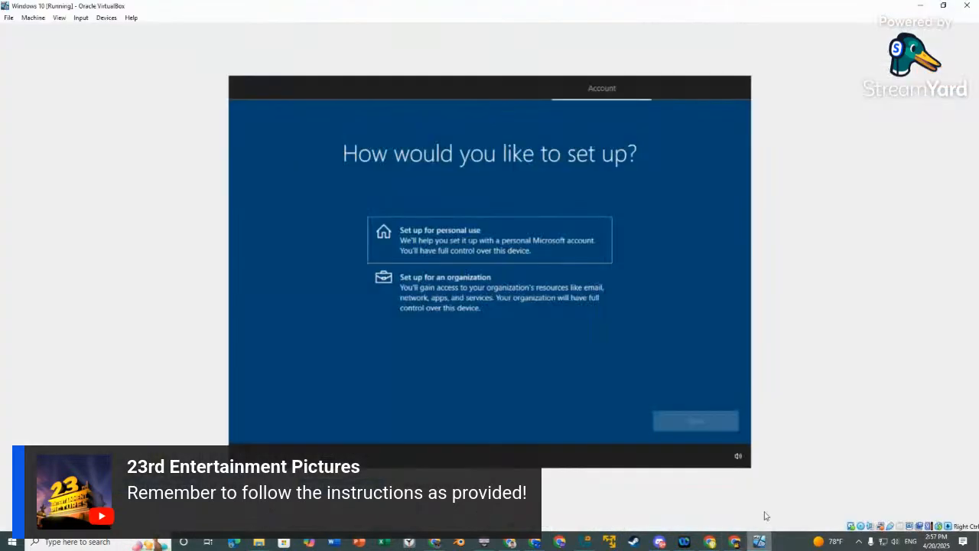
Choose personal-use setup with an offline account and the limited experience.
{"action": "left_click", "coordinate": [535, 256]}
{"action": "left_click", "coordinate": [688, 421]}
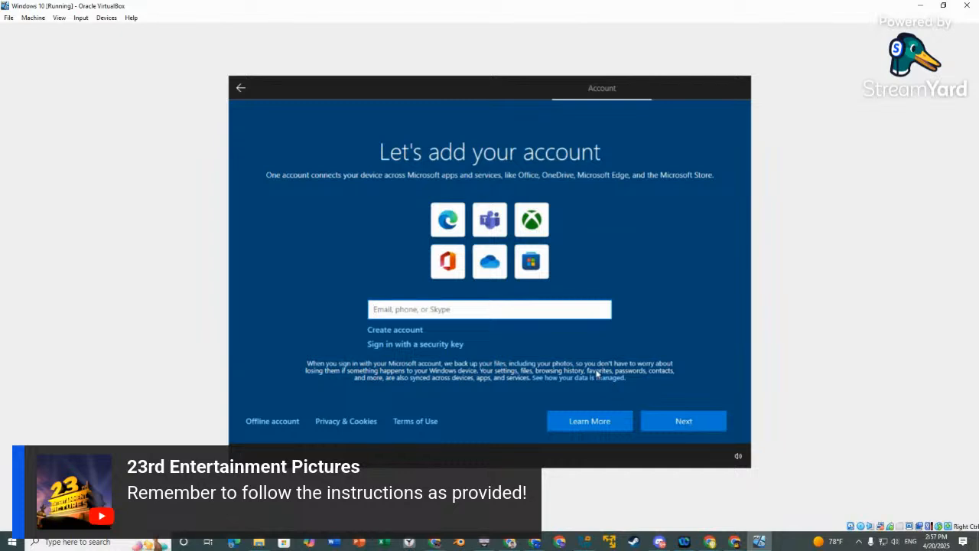
{"action": "left_click", "coordinate": [273, 423]}
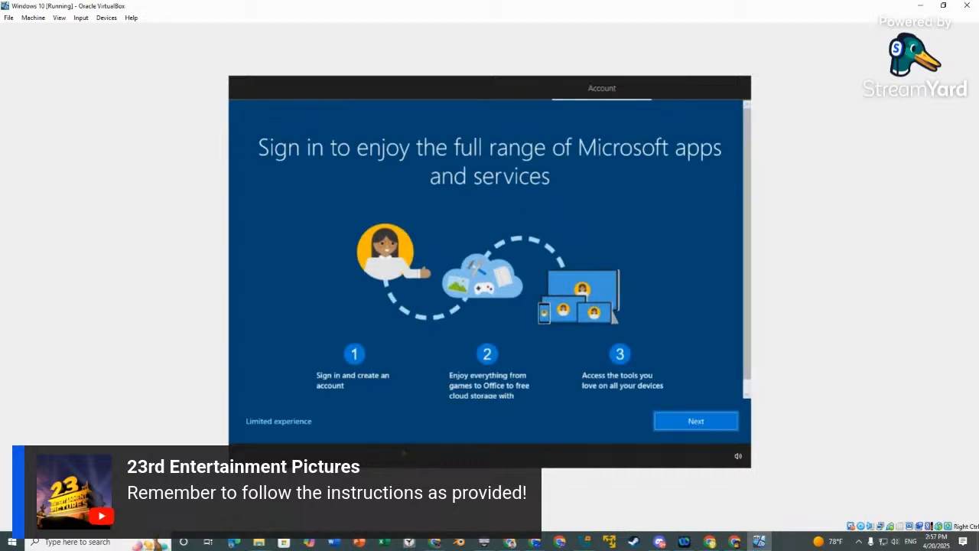
{"action": "left_click", "coordinate": [283, 423]}
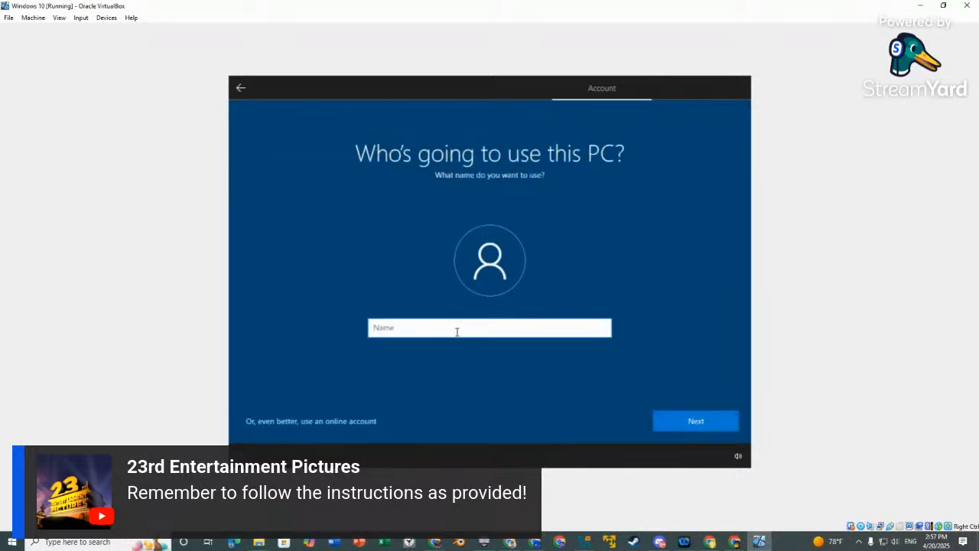
Enter the local account's user name and password, then bring StreamYard to the front.
{"action": "type", "text": "Ivan Sesé"}
{"action": "left_click", "coordinate": [696, 421]}
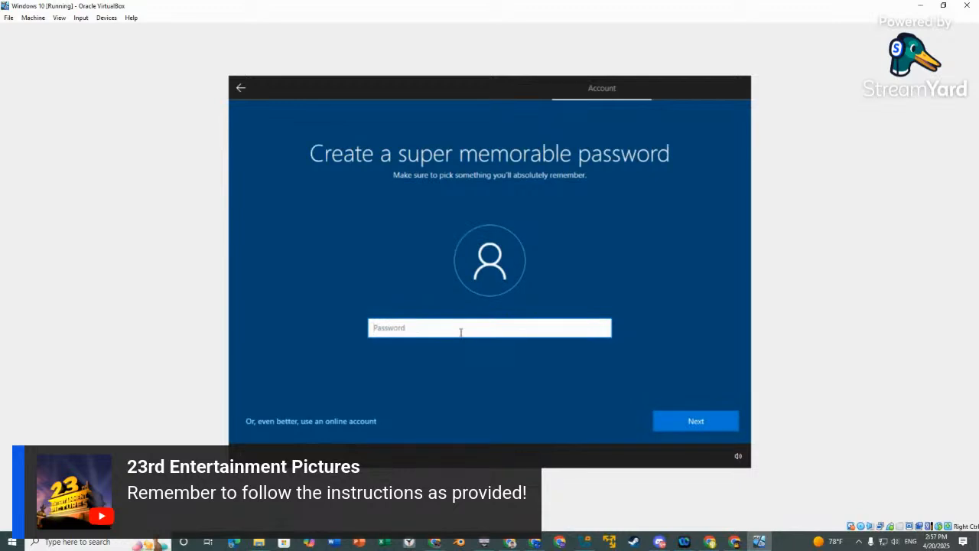
{"action": "key", "text": "Caps_Lock"}
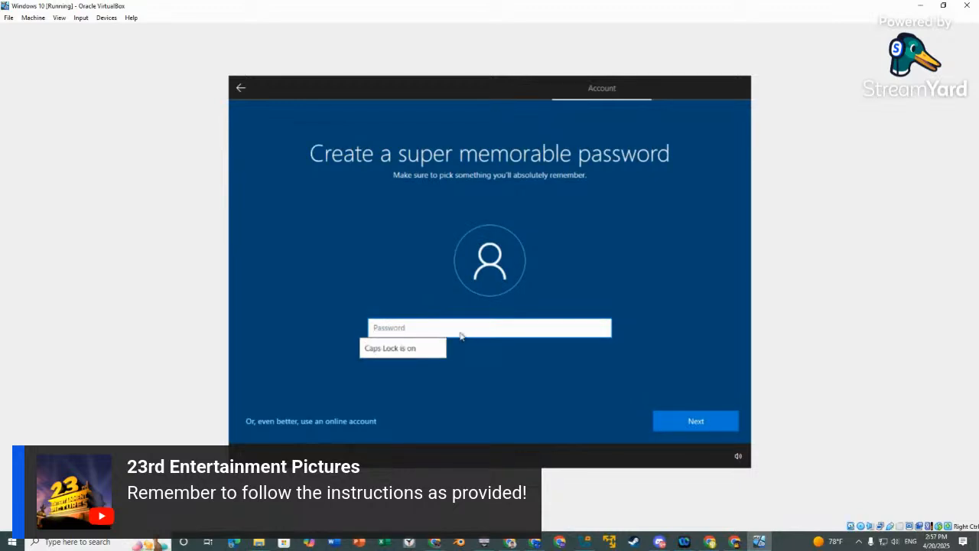
{"action": "key", "text": "Caps_Lock"}
{"action": "type", "text": "123456789012"}
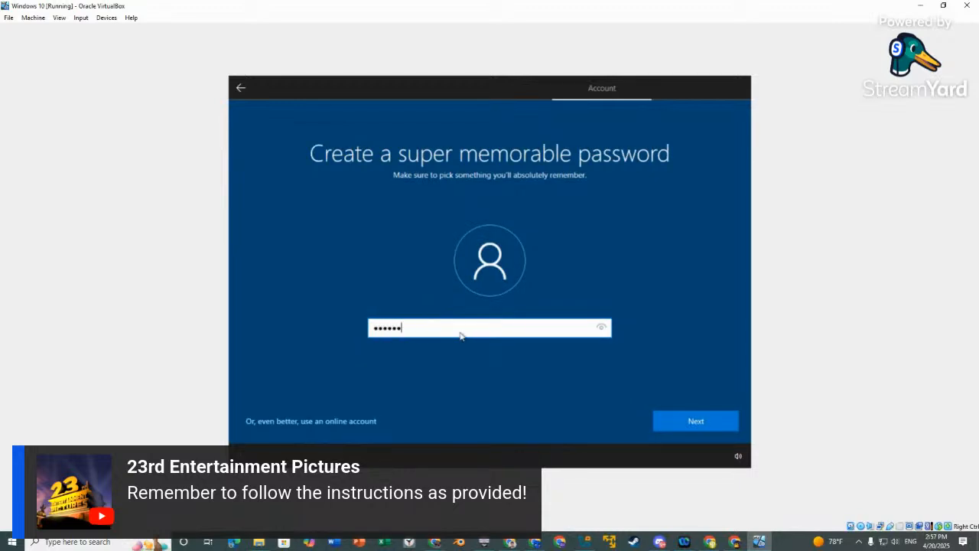
{"action": "mouse_move", "coordinate": [690, 544]}
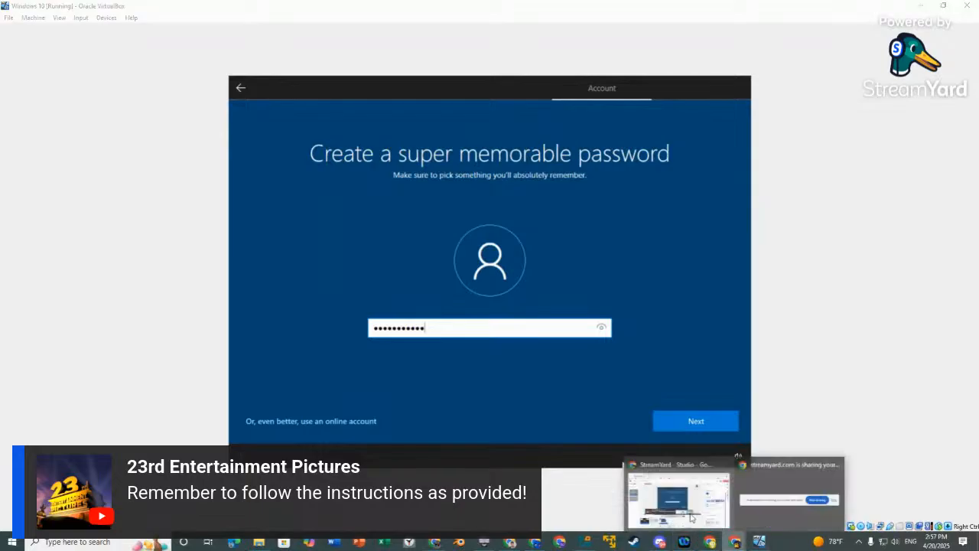
{"action": "left_click", "coordinate": [678, 501]}
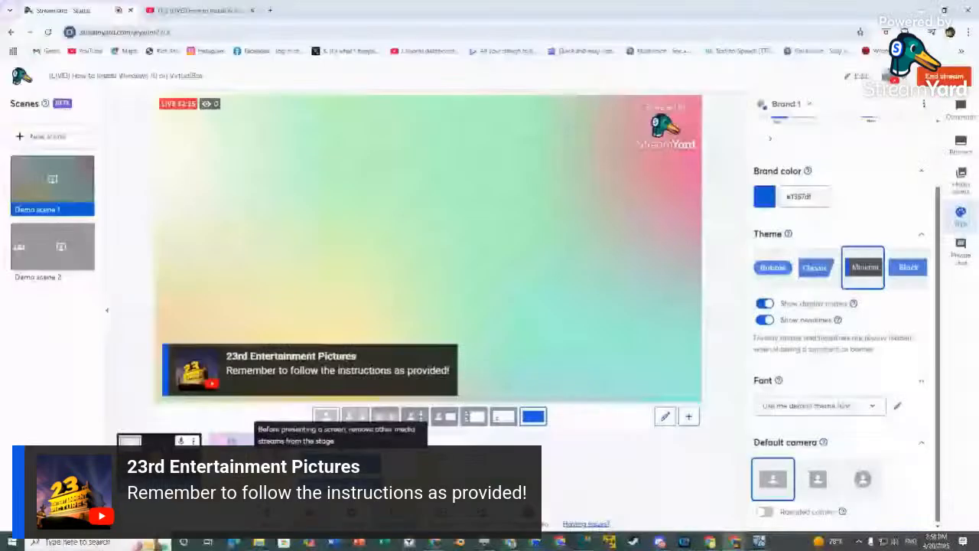
Back in the VM, set the first security question to the first pet's name and enter its answer.
{"action": "left_click", "coordinate": [759, 542]}
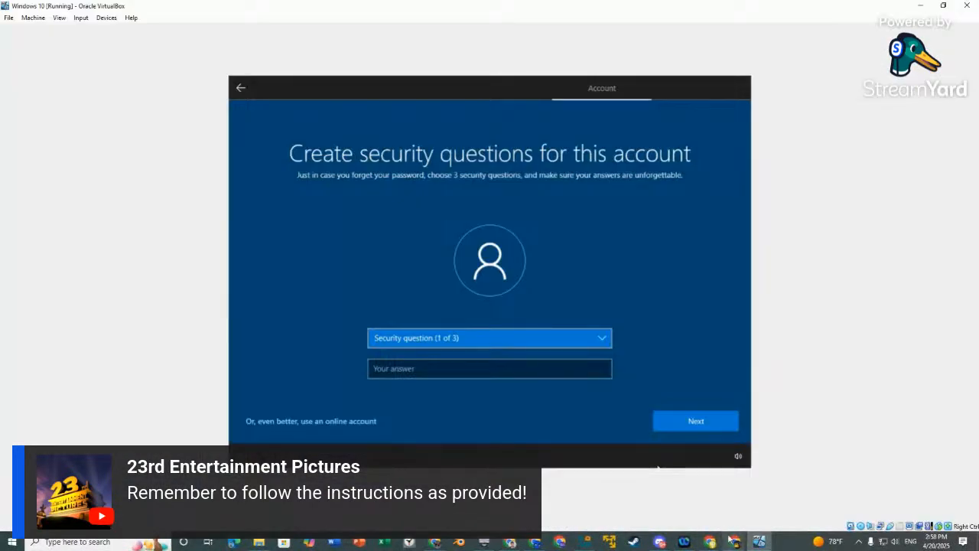
{"action": "left_click", "coordinate": [708, 517]}
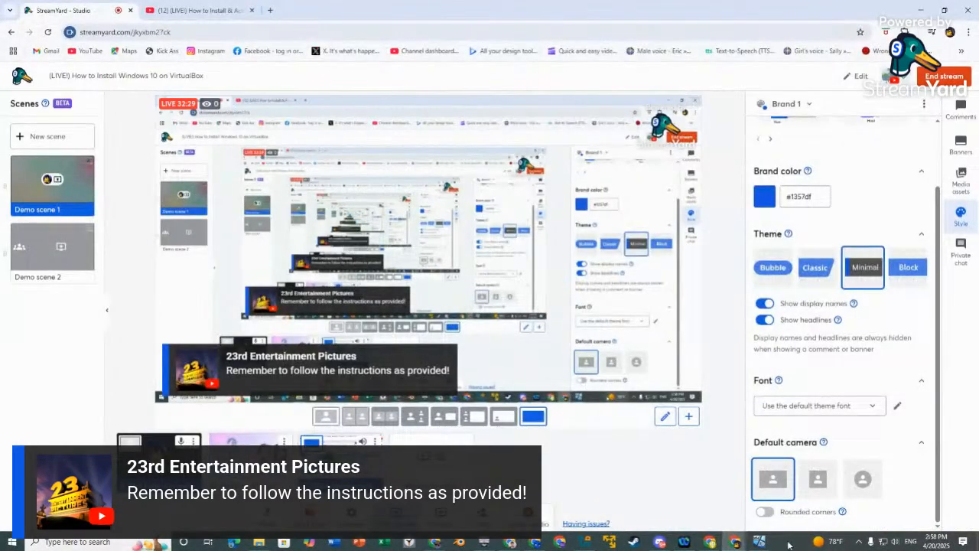
{"action": "left_click", "coordinate": [760, 542]}
{"action": "left_click", "coordinate": [498, 339]}
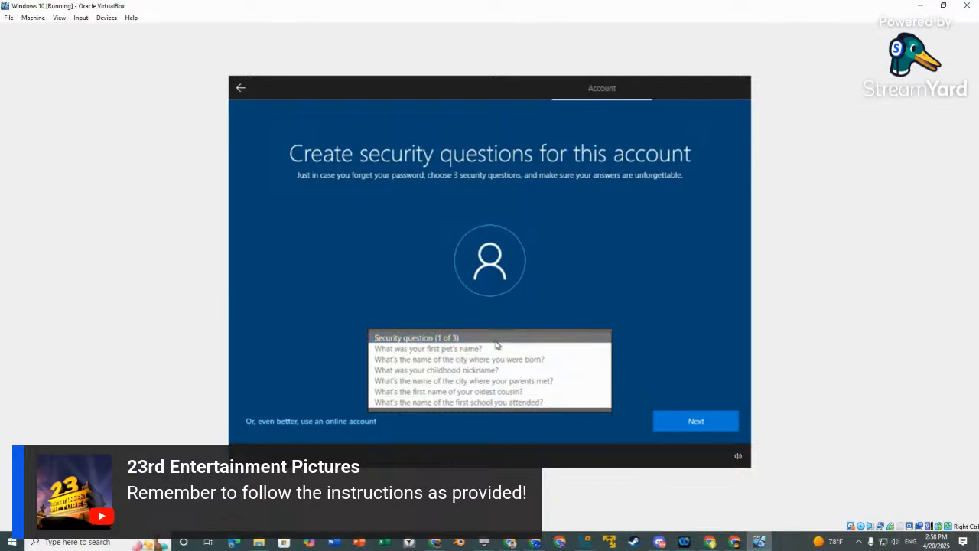
{"action": "left_click", "coordinate": [493, 349]}
{"action": "left_click", "coordinate": [492, 370]}
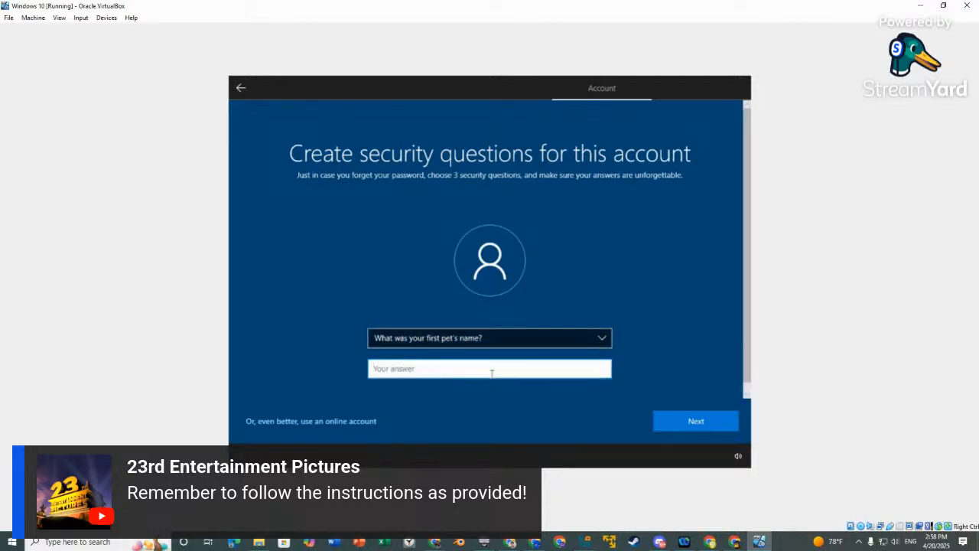
{"action": "type", "text": "Oreo"}
{"action": "left_click", "coordinate": [673, 420]}
Set the second question to where parents met and the third to childhood nickname, with answers.
{"action": "left_click", "coordinate": [477, 337]}
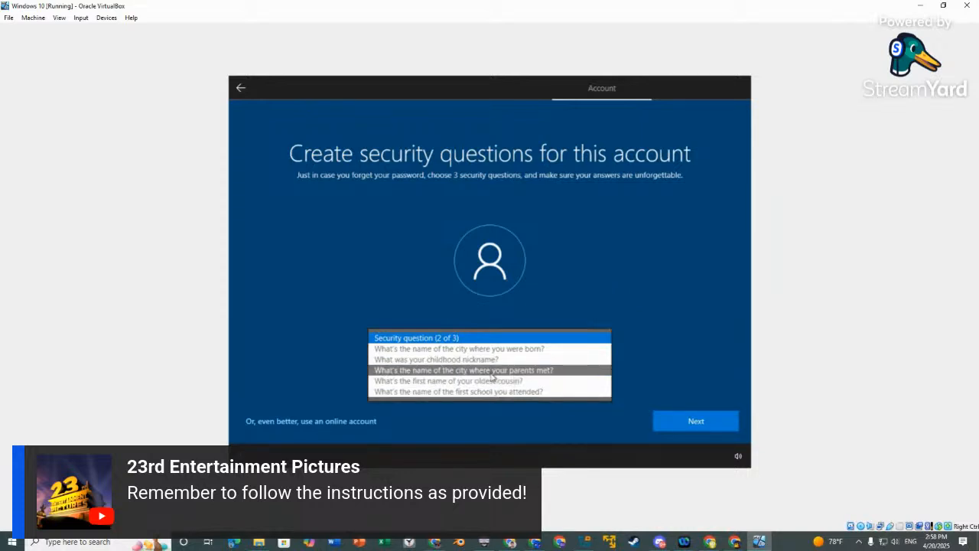
{"action": "left_click", "coordinate": [492, 371]}
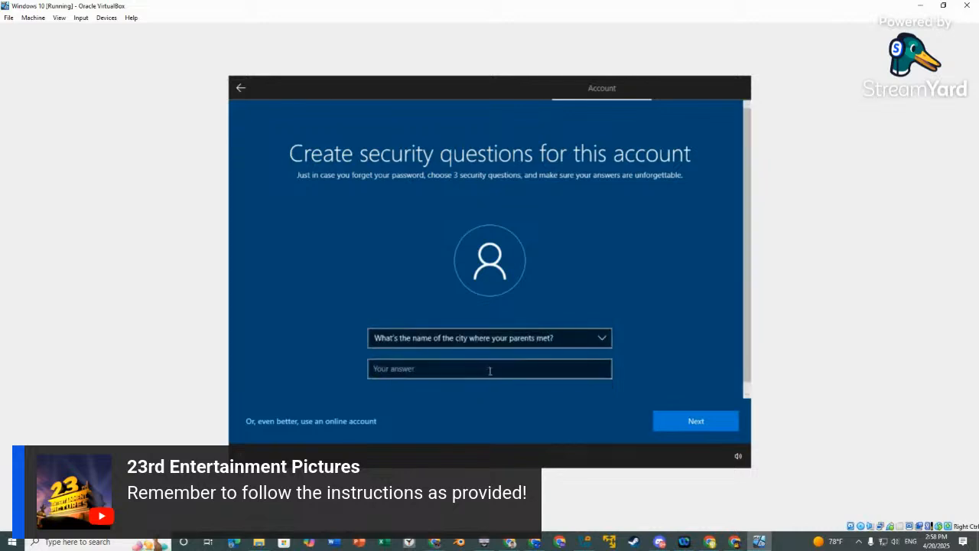
{"action": "type", "text": "N/A"}
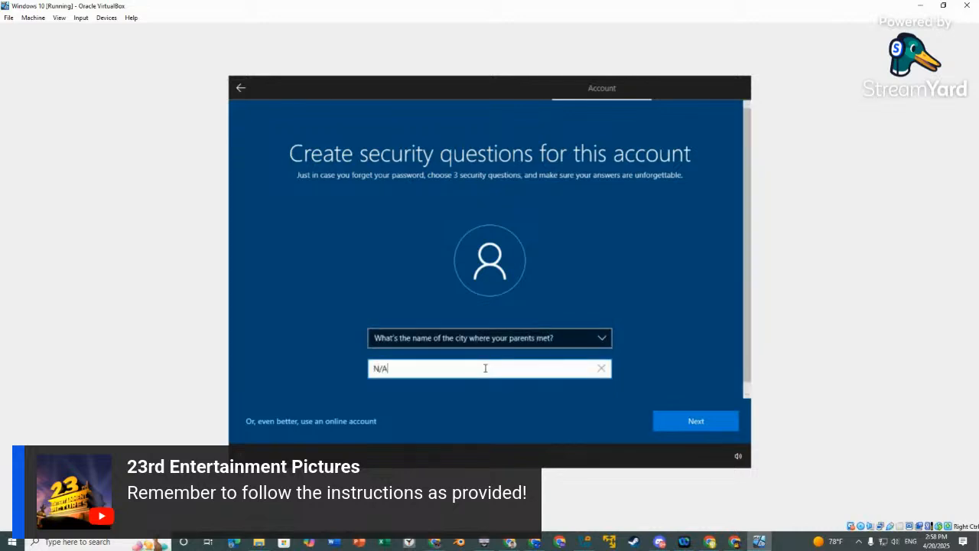
{"action": "left_click", "coordinate": [671, 427]}
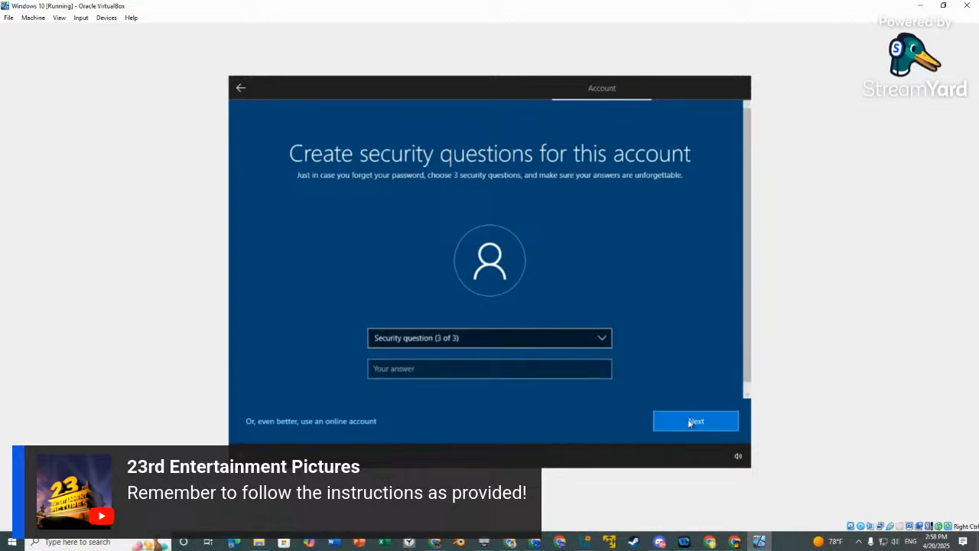
{"action": "left_click", "coordinate": [466, 346]}
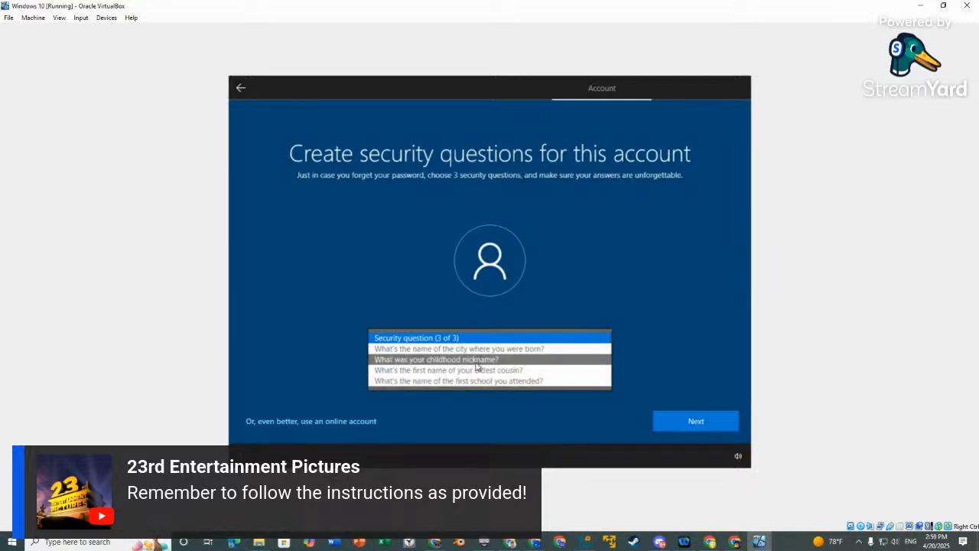
{"action": "left_click", "coordinate": [473, 360]}
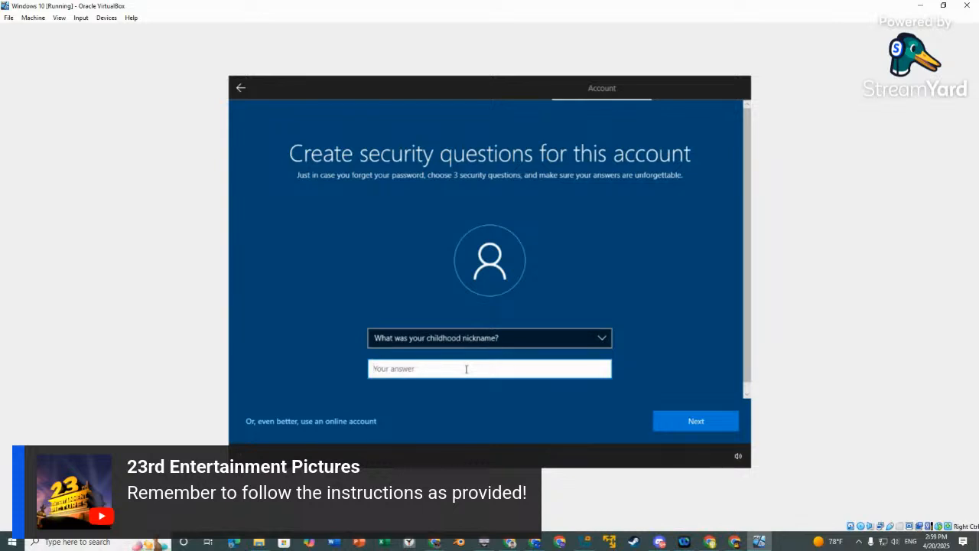
{"action": "type", "text": "Ivan"}
{"action": "left_click", "coordinate": [696, 423]}
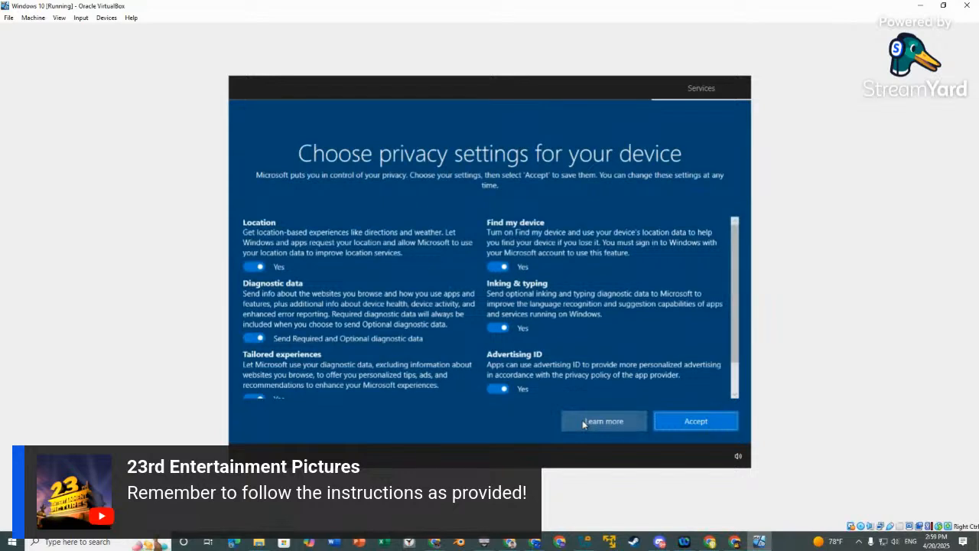
Accept the privacy settings, skip experience customization, and move past the Cortana page.
{"action": "left_click", "coordinate": [712, 429]}
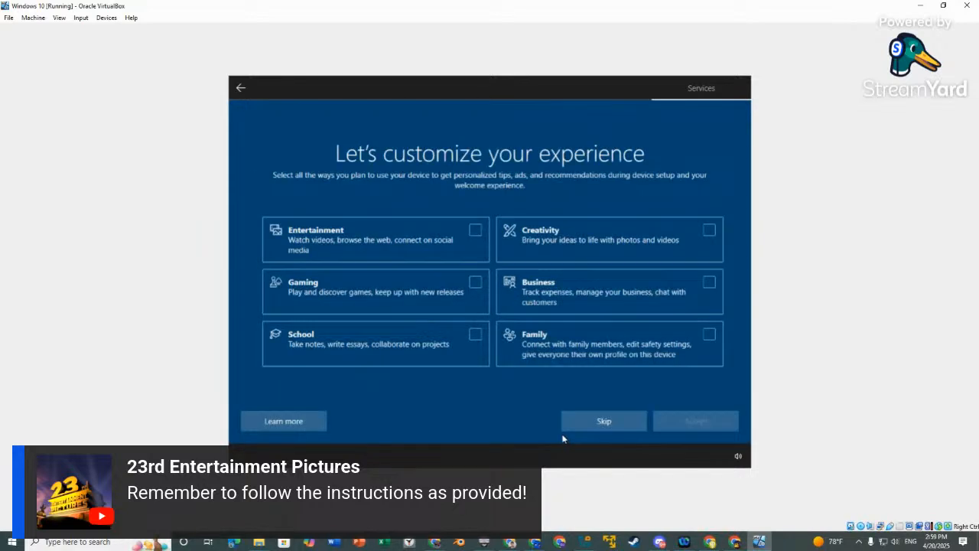
{"action": "left_click", "coordinate": [579, 424]}
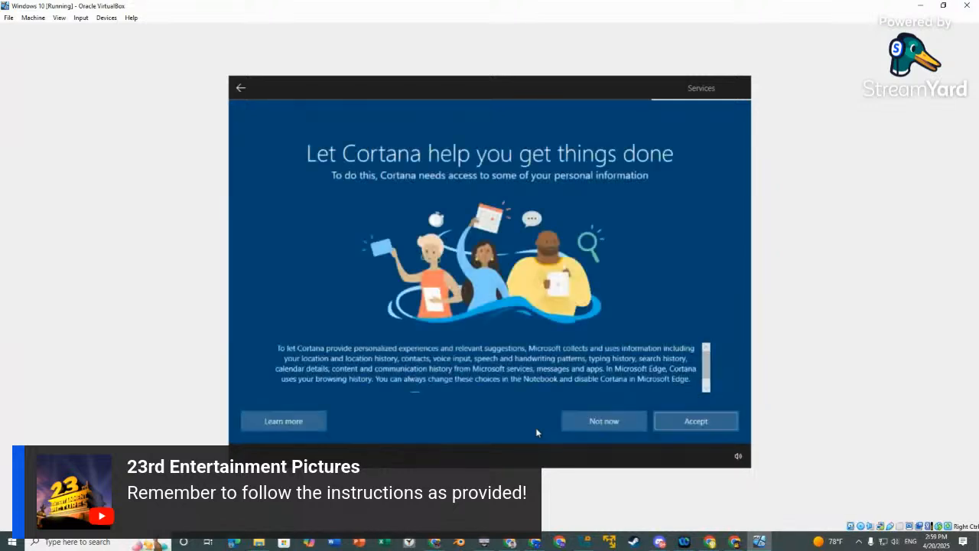
{"action": "left_click", "coordinate": [697, 427]}
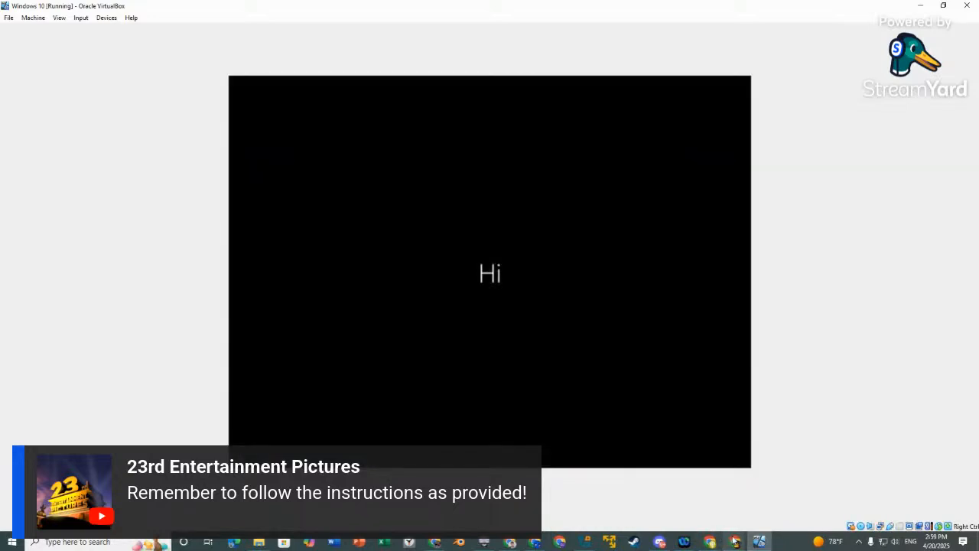
Bring the StreamYard studio forward via the Chrome taskbar preview.
{"action": "mouse_move", "coordinate": [735, 540]}
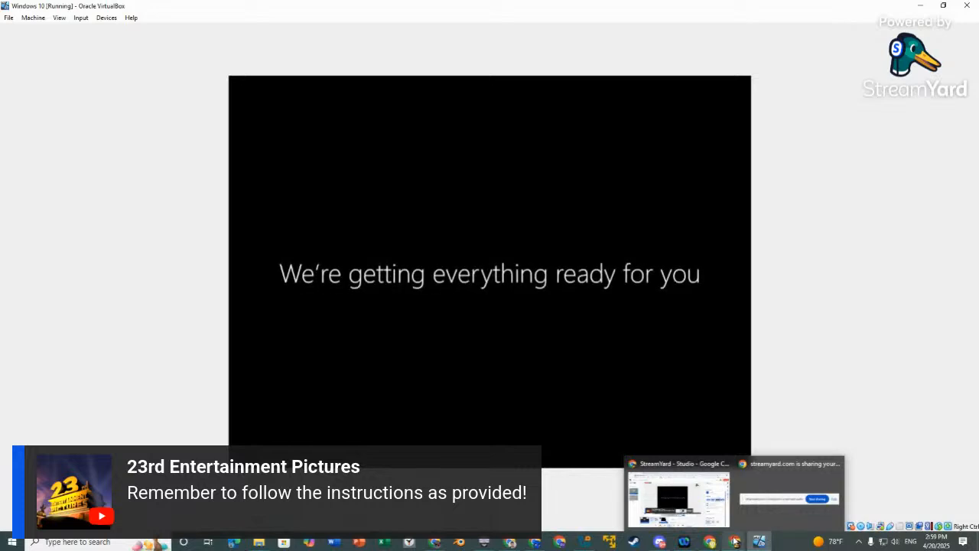
{"action": "left_click", "coordinate": [646, 490]}
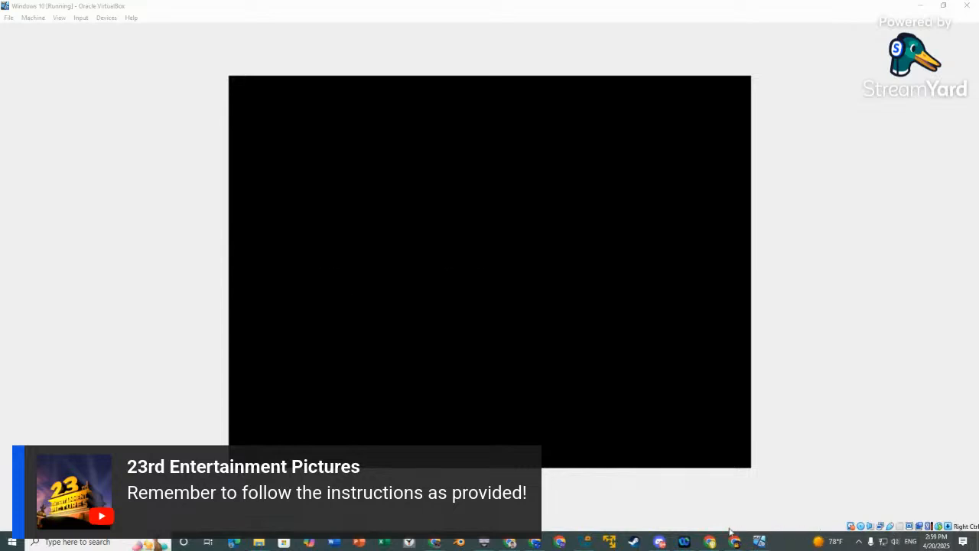
{"action": "mouse_move", "coordinate": [732, 536]}
{"action": "left_click", "coordinate": [673, 497]}
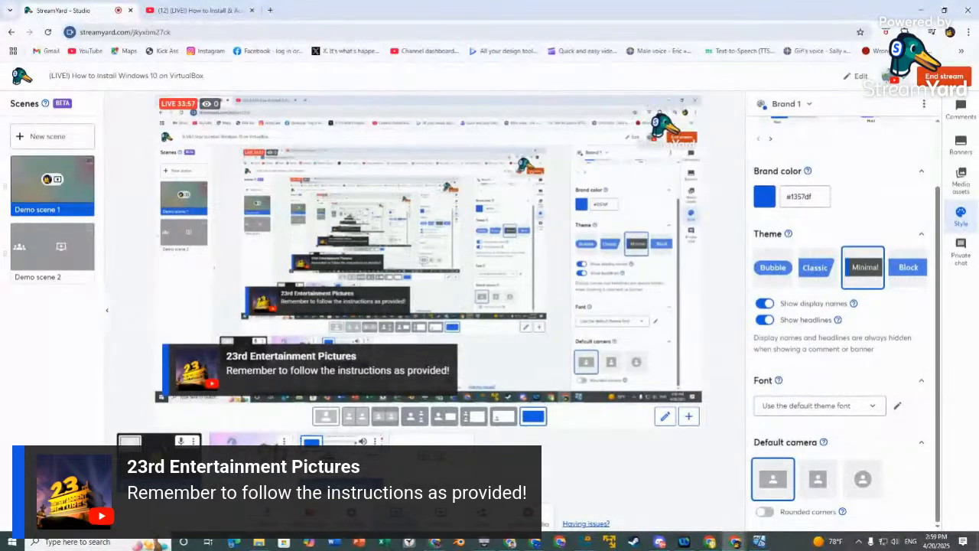
Bring the VirtualBox window forward and let Windows 10 finish setup to the desktop.
{"action": "left_click", "coordinate": [759, 542]}
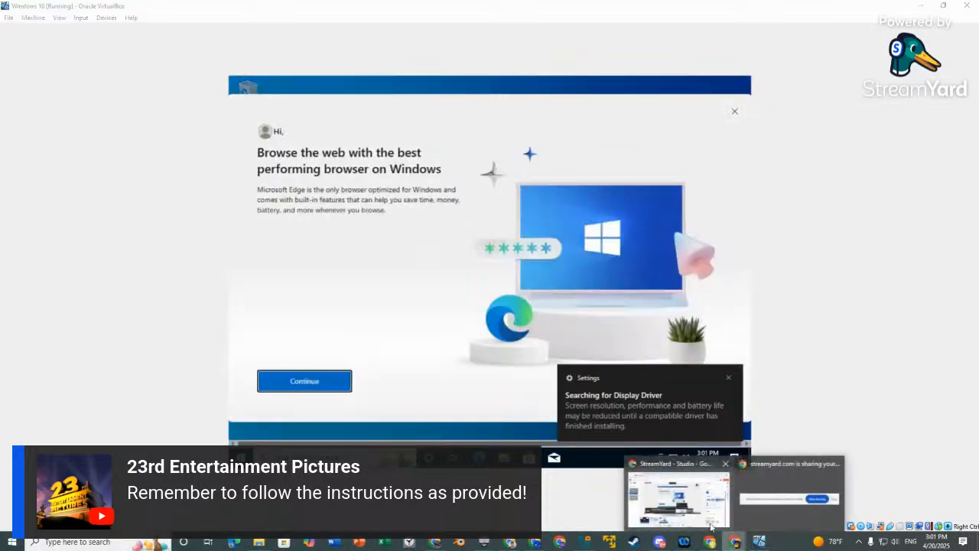
Go through Edge's first-run welcome, starting without signing in or importing Google data.
{"action": "left_click", "coordinate": [704, 520]}
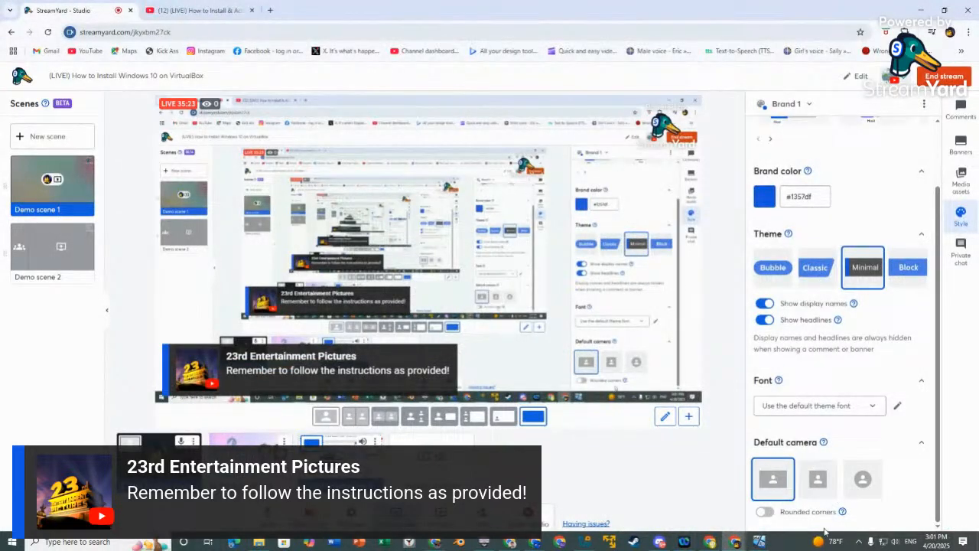
{"action": "left_click", "coordinate": [759, 541]}
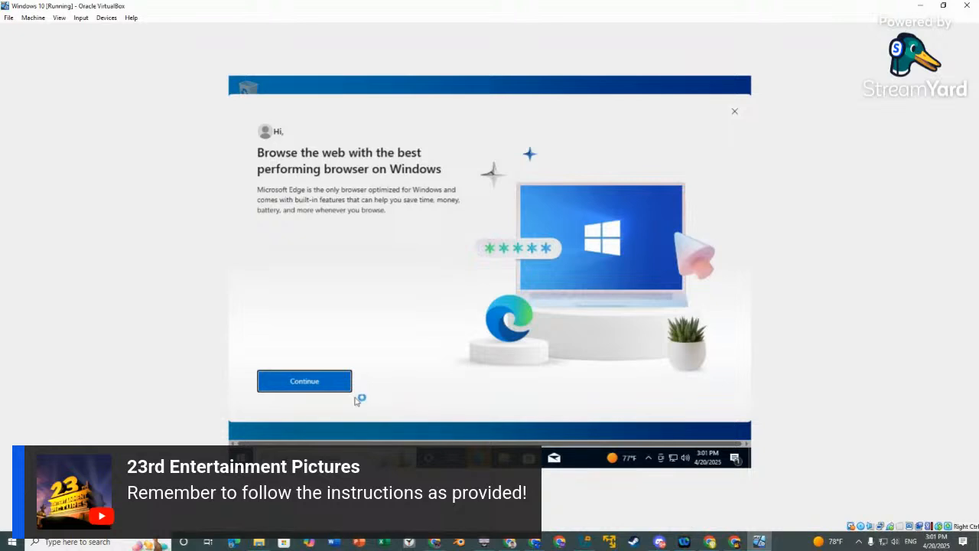
{"action": "left_click", "coordinate": [323, 383]}
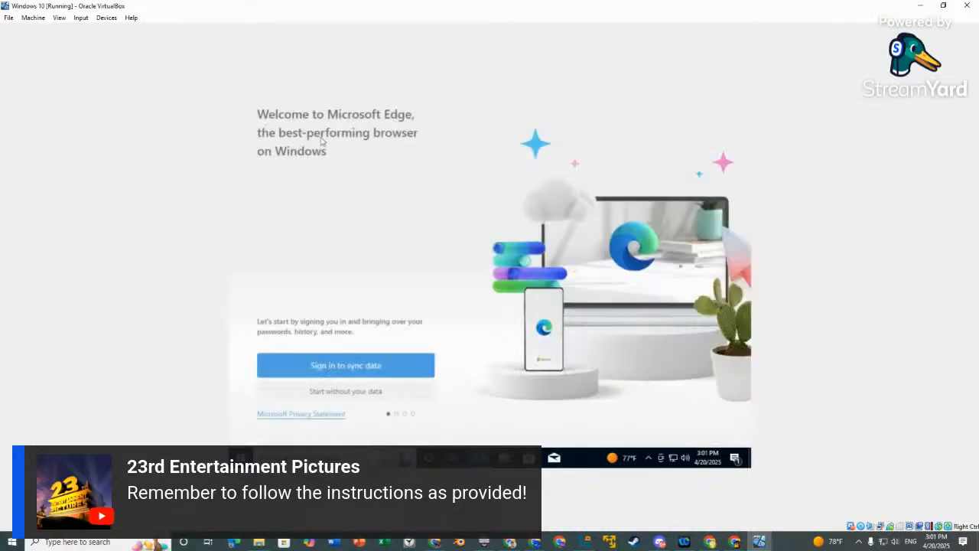
{"action": "left_click", "coordinate": [334, 394]}
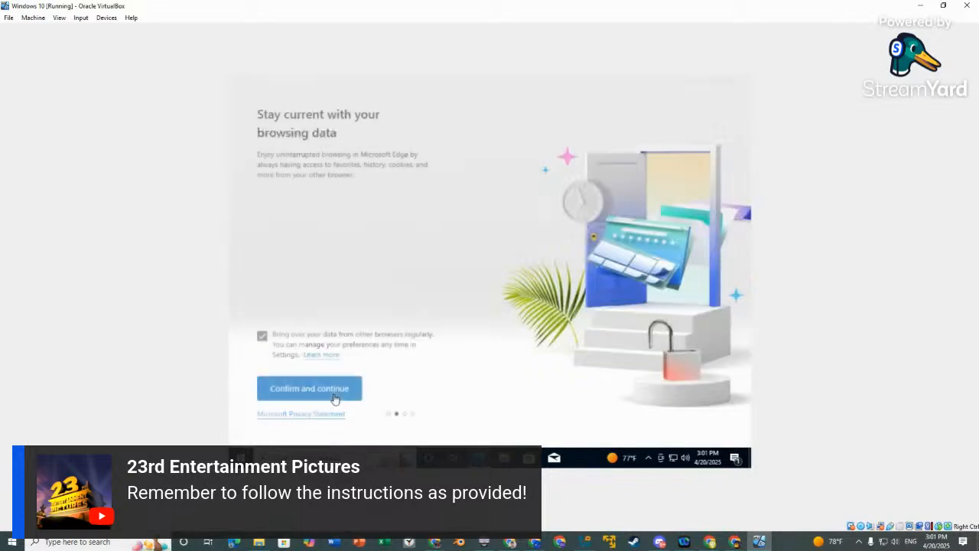
{"action": "left_click", "coordinate": [333, 394]}
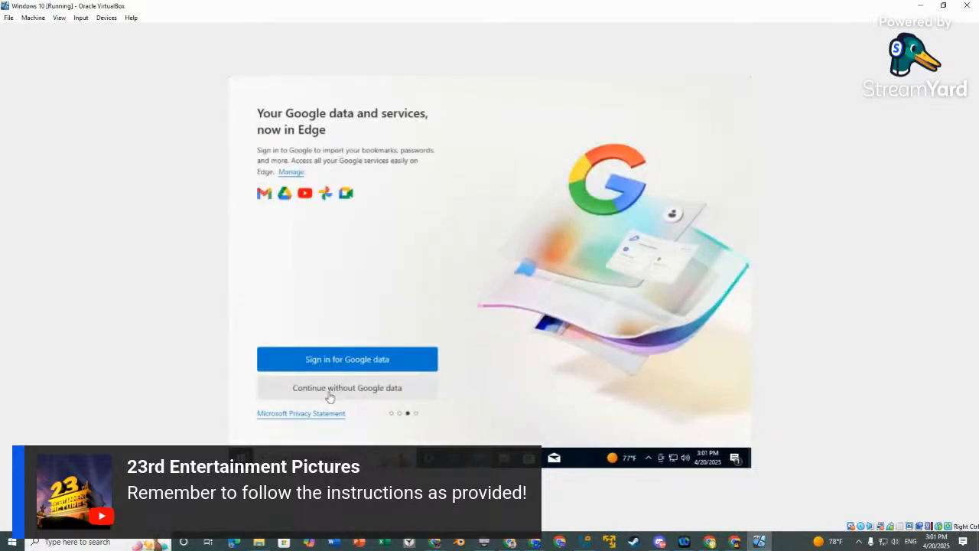
{"action": "left_click", "coordinate": [330, 396]}
{"action": "left_click", "coordinate": [329, 395]}
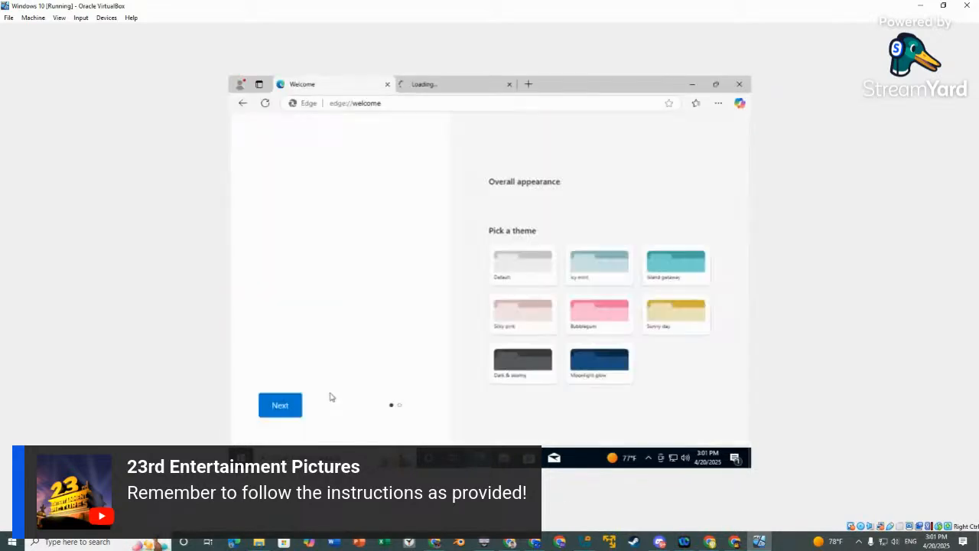
Finish Edge's welcome setup past the theme page and close Edge.
{"action": "left_click", "coordinate": [238, 458]}
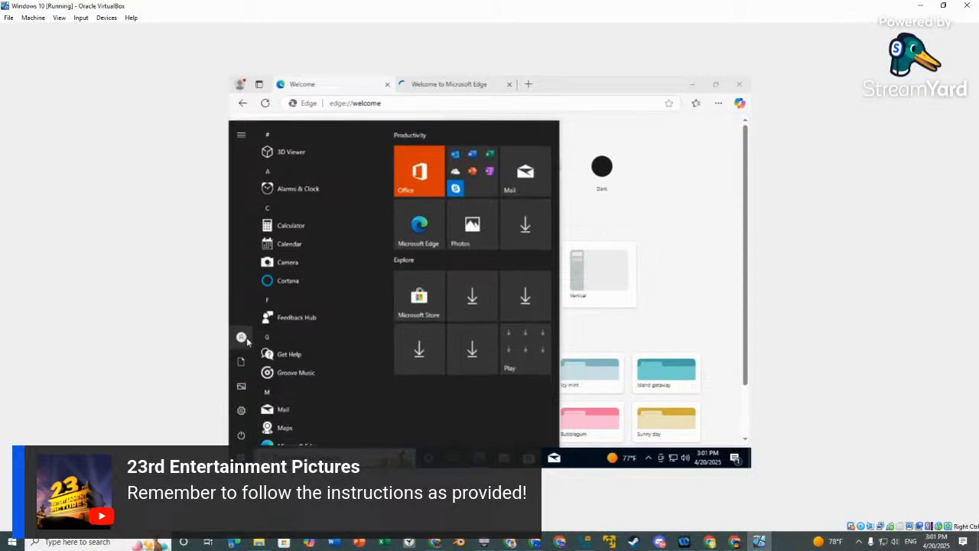
{"action": "left_click", "coordinate": [241, 337]}
{"action": "left_click", "coordinate": [260, 340]}
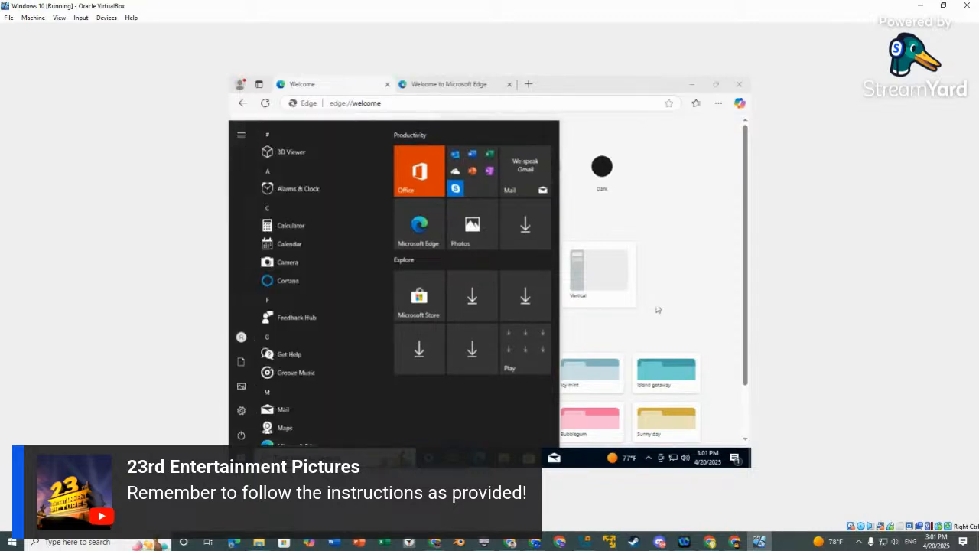
{"action": "left_click", "coordinate": [702, 295]}
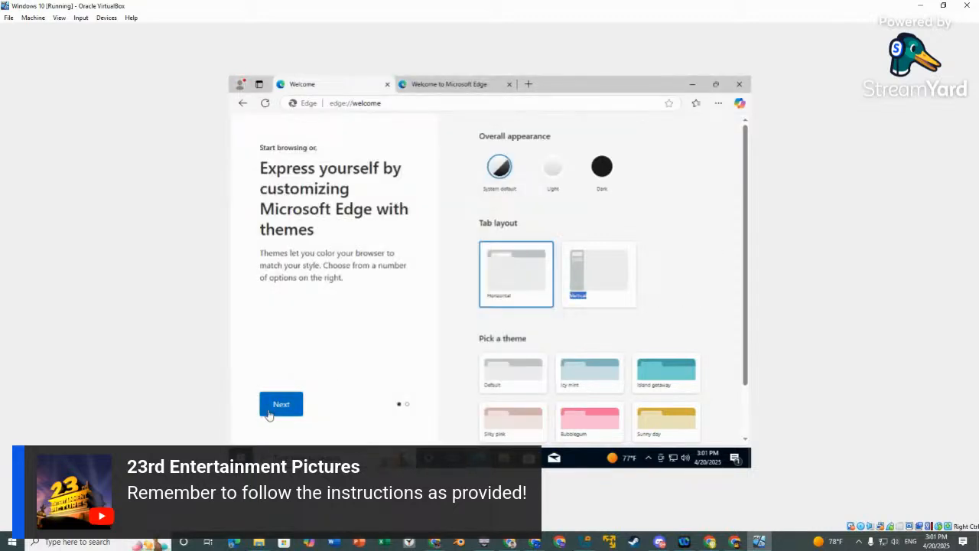
{"action": "left_click", "coordinate": [270, 413]}
{"action": "left_click", "coordinate": [274, 412]}
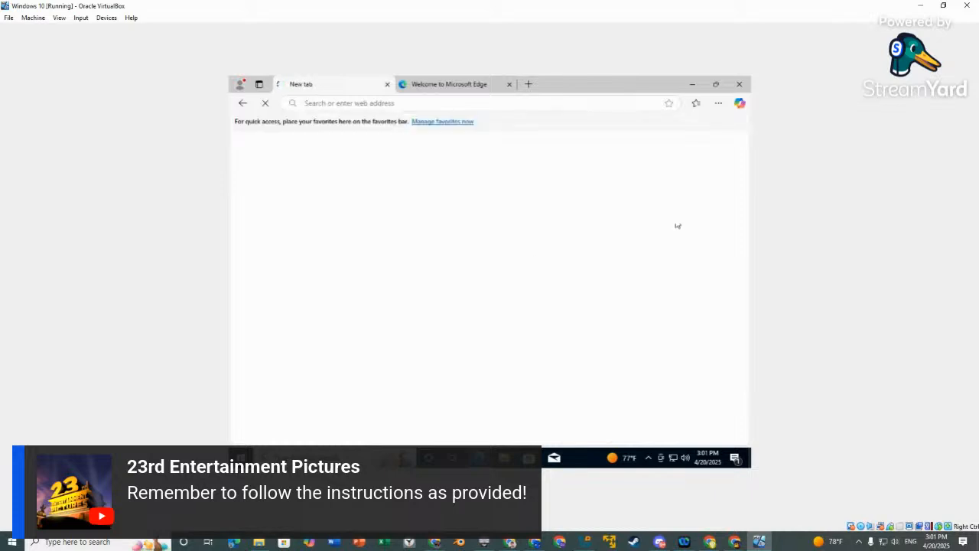
{"action": "left_click", "coordinate": [739, 86]}
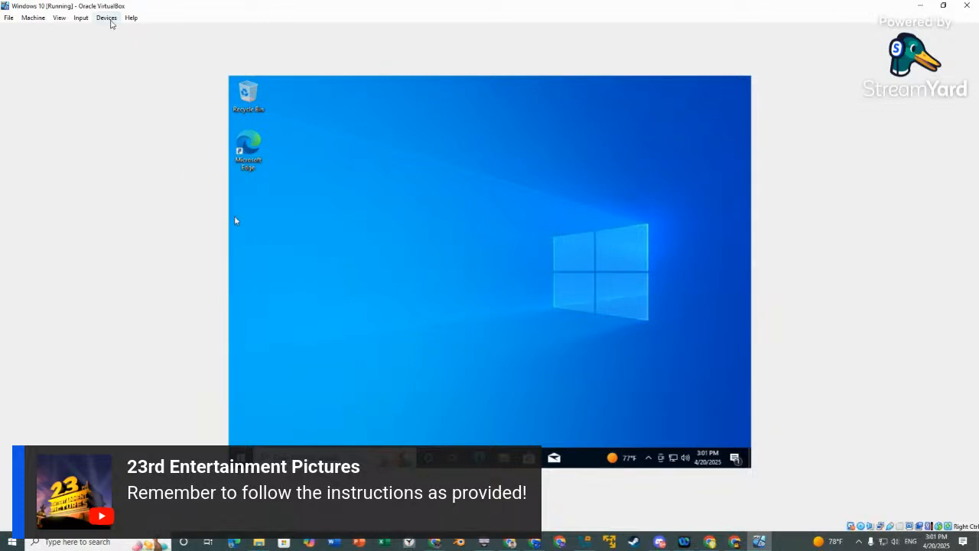
Insert the Guest Additions CD and launch VBoxWindowsAdditions from CD Drive (D:) in the guest.
{"action": "left_click", "coordinate": [106, 17]}
{"action": "left_click", "coordinate": [136, 127]}
{"action": "key", "text": "super+e"}
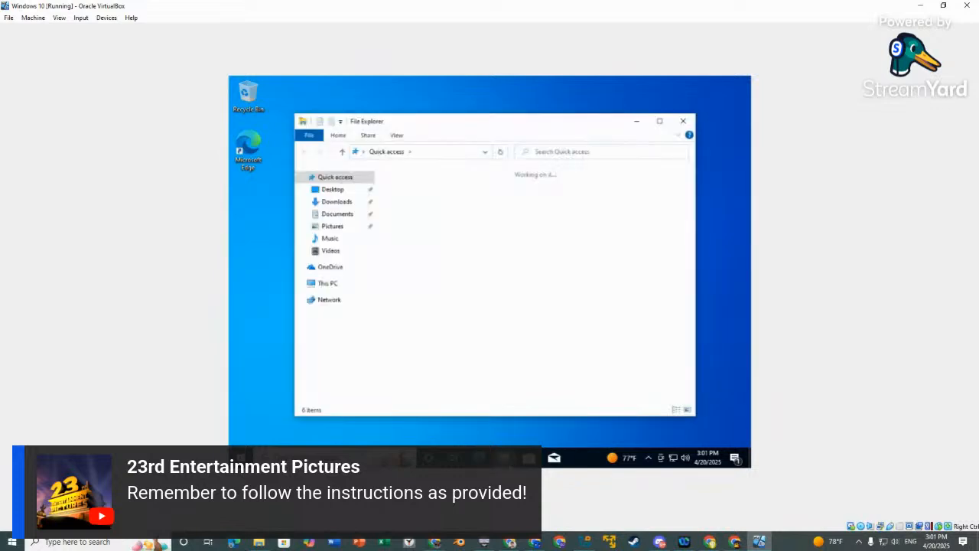
{"action": "left_click", "coordinate": [331, 268]}
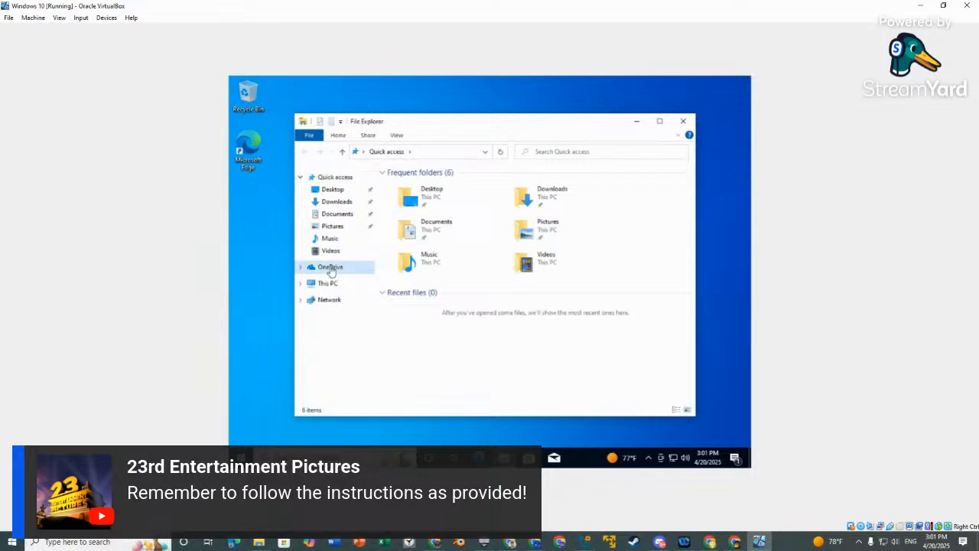
{"action": "left_click", "coordinate": [331, 288]}
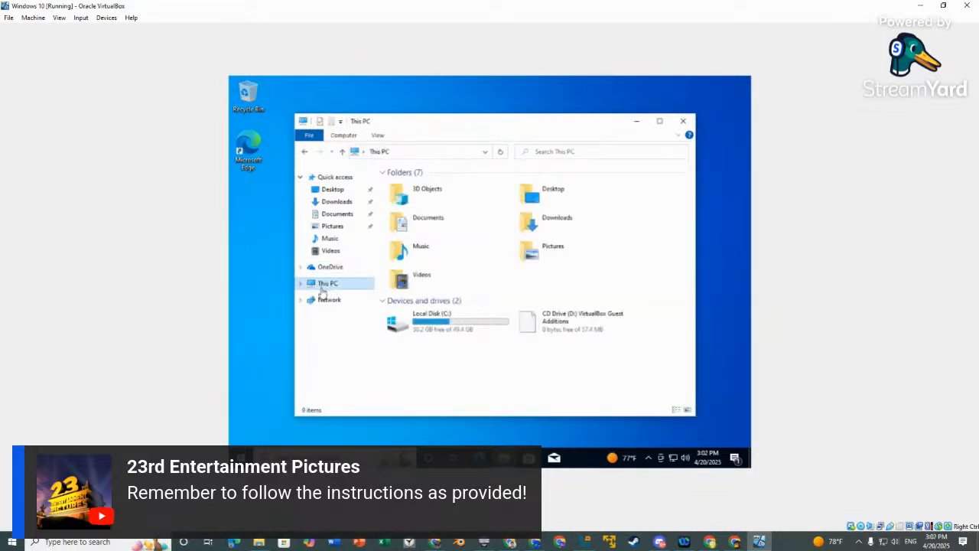
{"action": "double_click", "coordinate": [575, 329]}
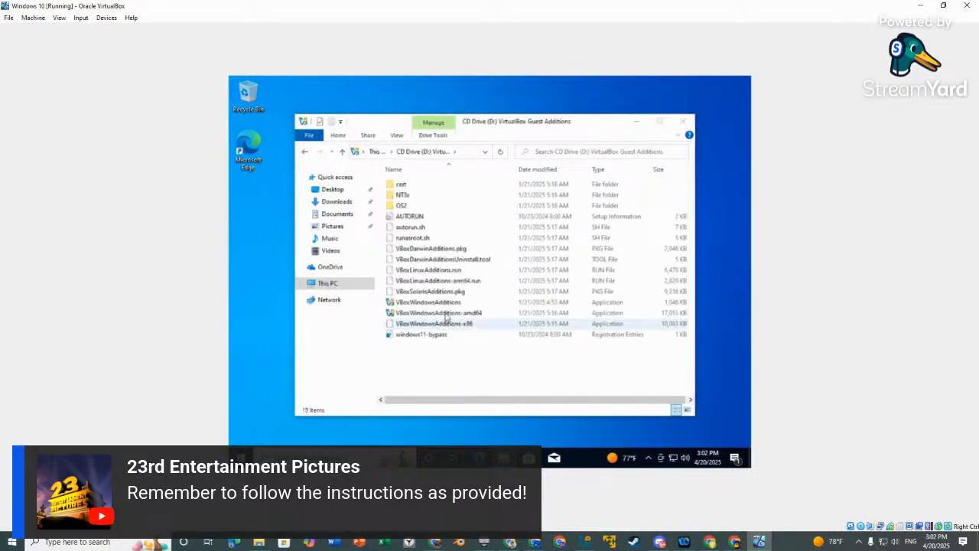
{"action": "left_click", "coordinate": [424, 304]}
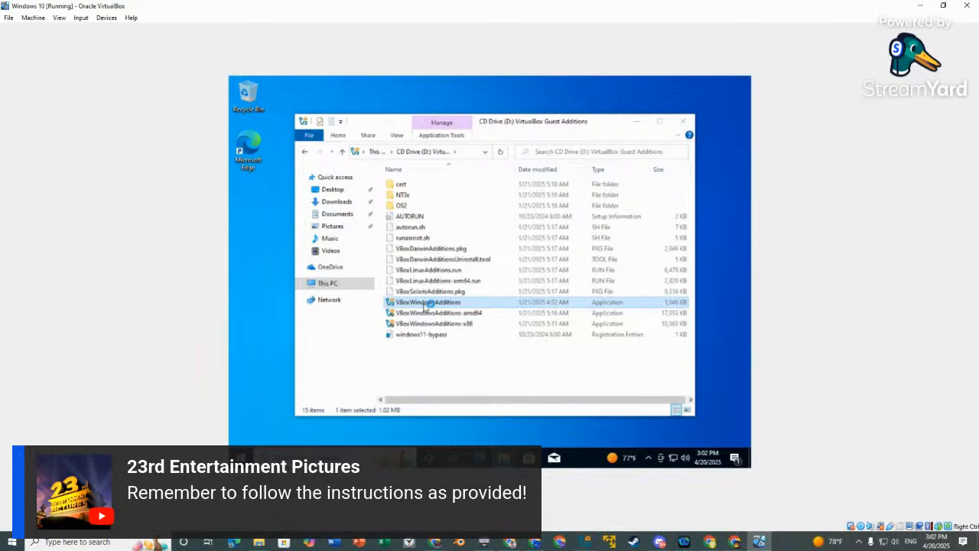
{"action": "double_click", "coordinate": [426, 303]}
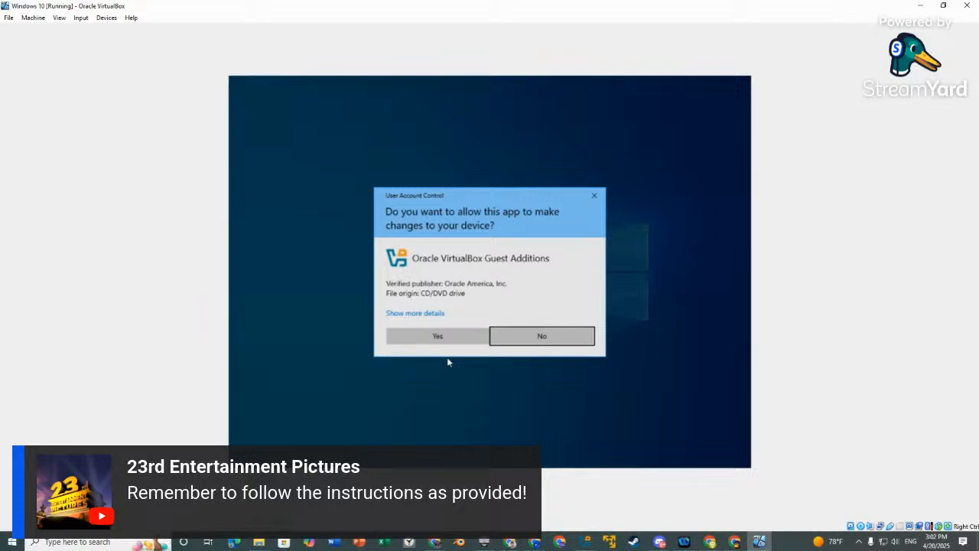
Approve the installer, install Guest Additions to the default folder, and finish with 'Reboot now'.
{"action": "left_click", "coordinate": [454, 338]}
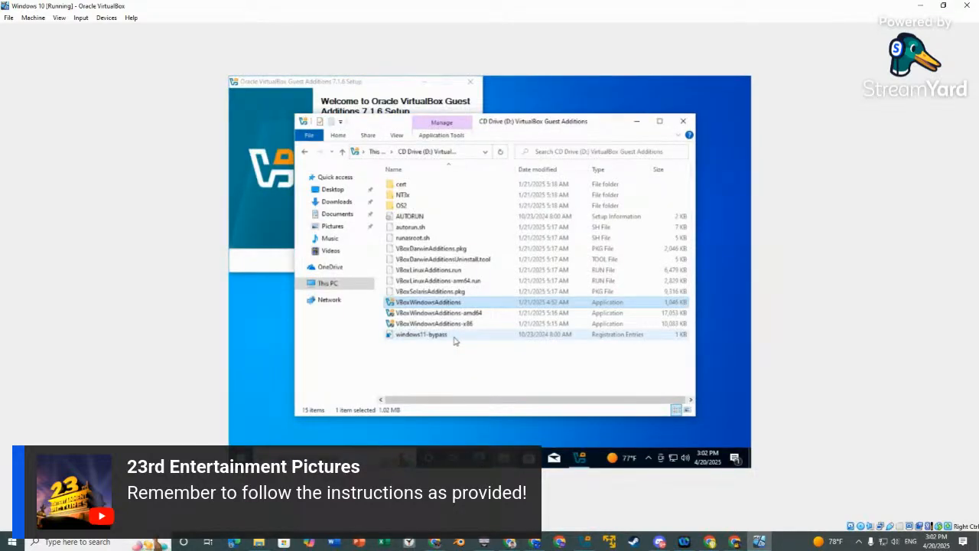
{"action": "left_click", "coordinate": [361, 90]}
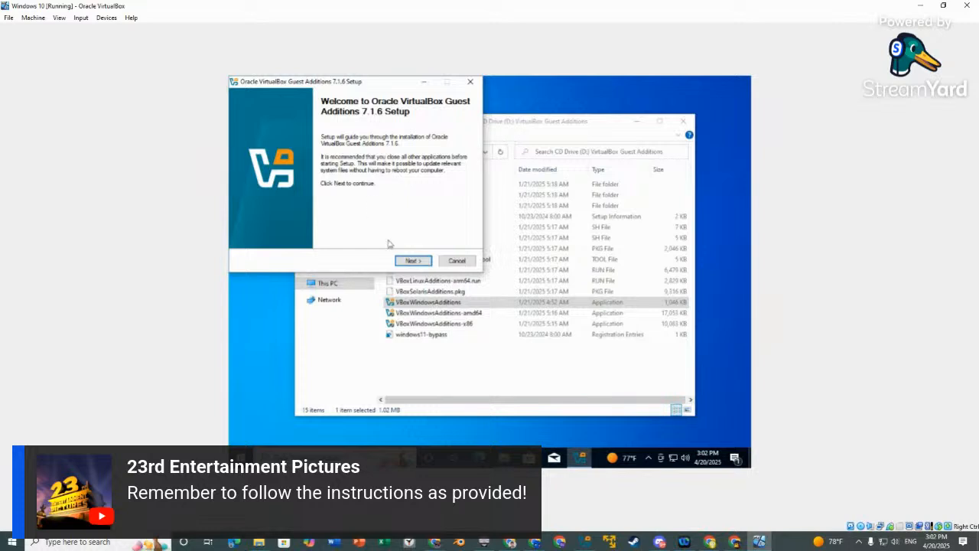
{"action": "left_click", "coordinate": [411, 261]}
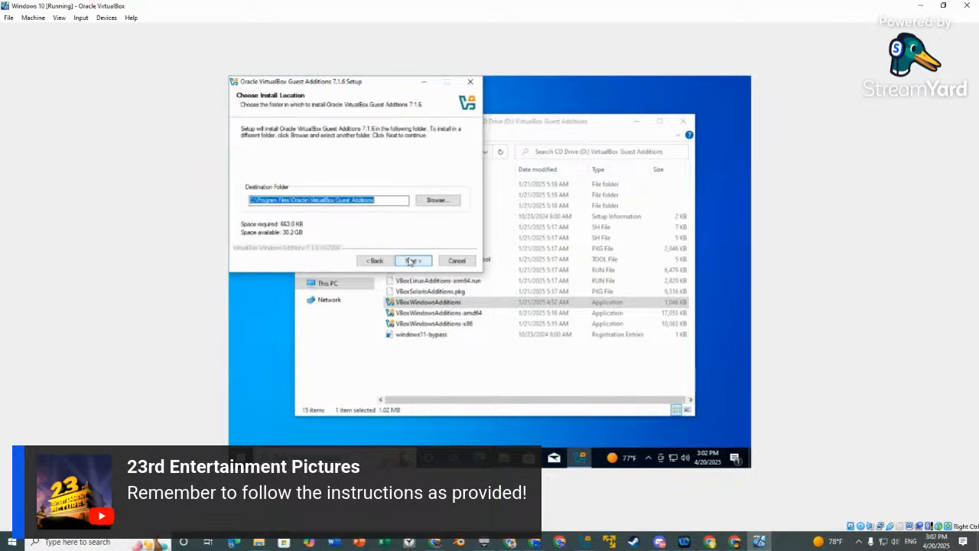
{"action": "left_click", "coordinate": [411, 260]}
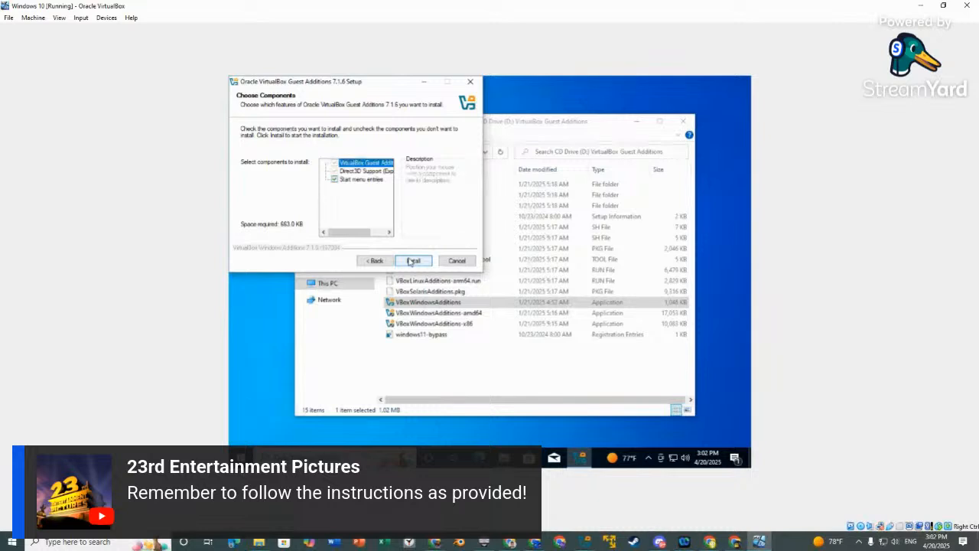
{"action": "left_click", "coordinate": [411, 261]}
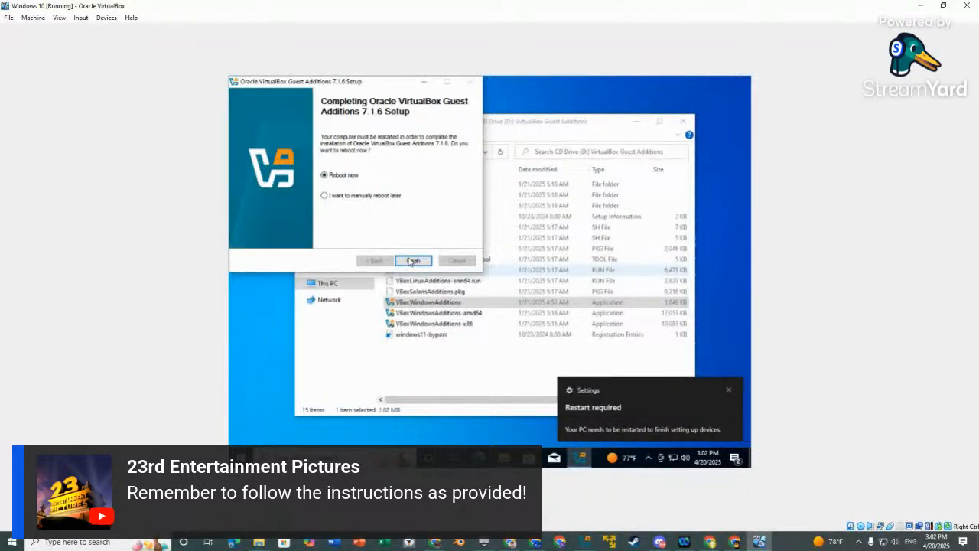
{"action": "left_click", "coordinate": [411, 261]}
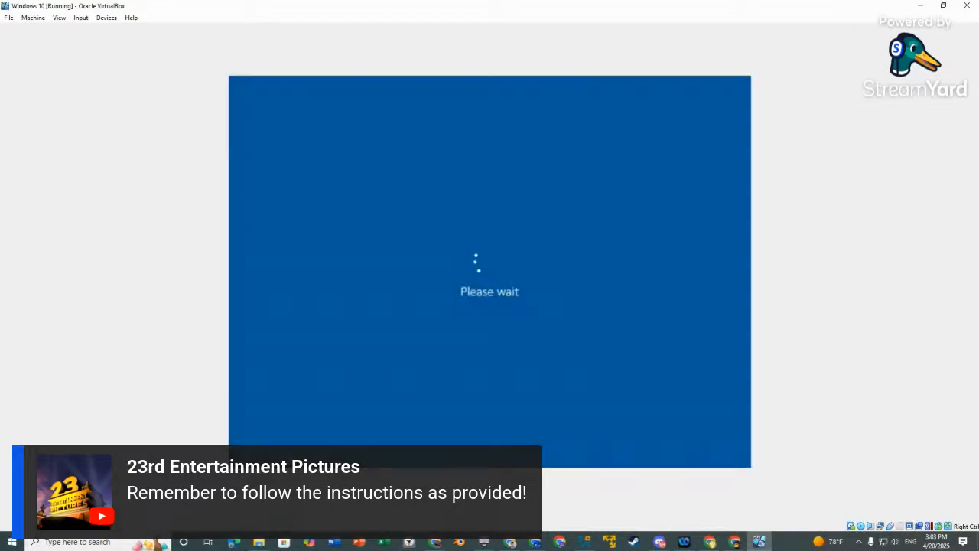
Dismiss the lock screen and sign in with the account password.
{"action": "key", "text": "space"}
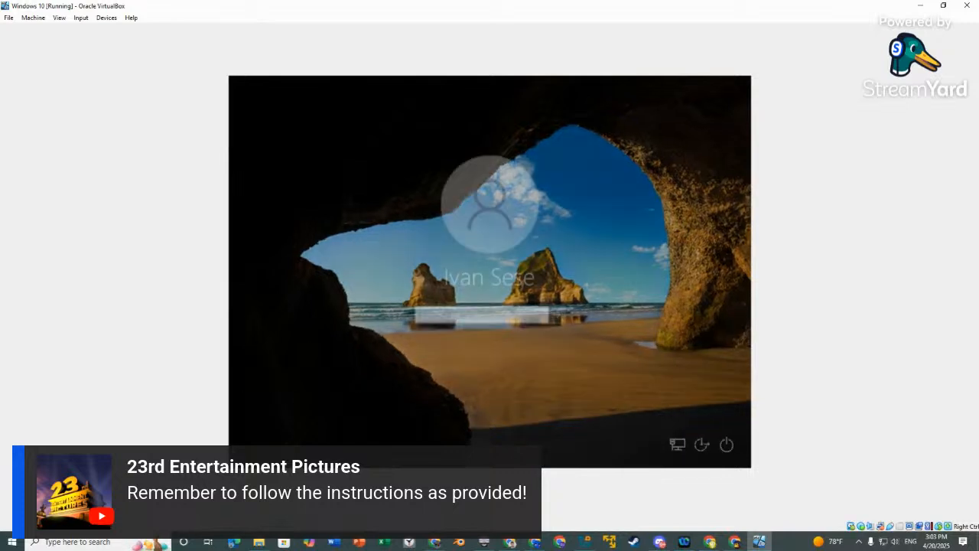
{"action": "type", "text": "aaaaaaaaaa"}
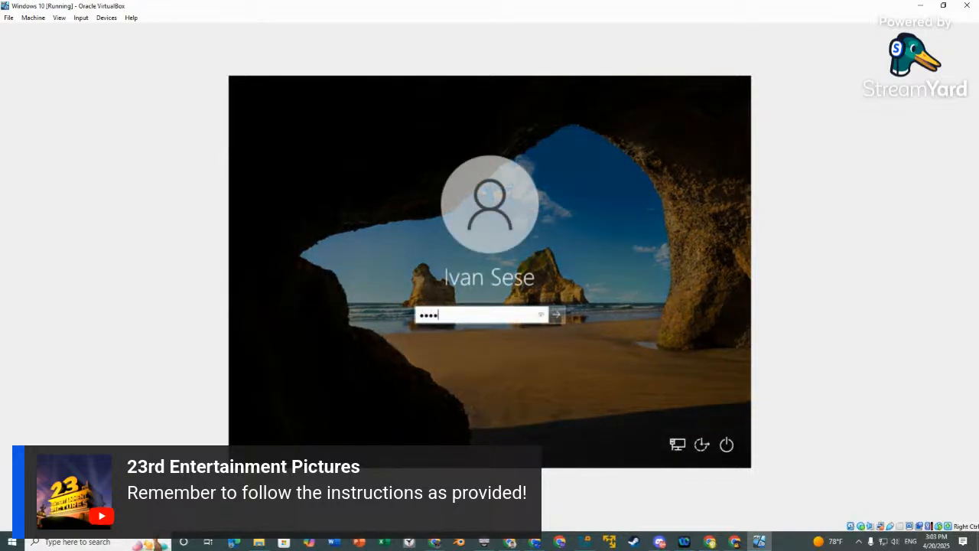
{"action": "key", "text": "Return"}
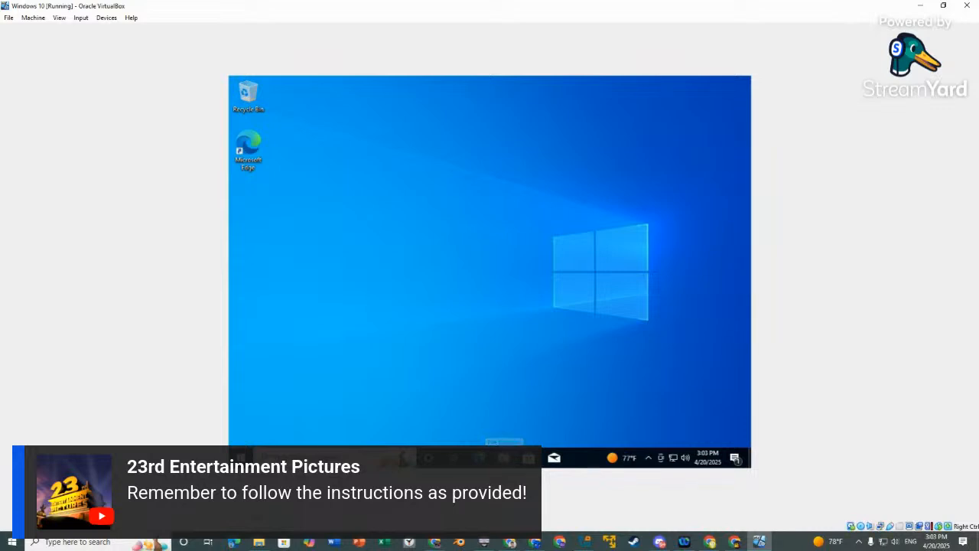
Toggle full-screen mode on and off so the guest desktop fills the VM window.
{"action": "left_click", "coordinate": [504, 457]}
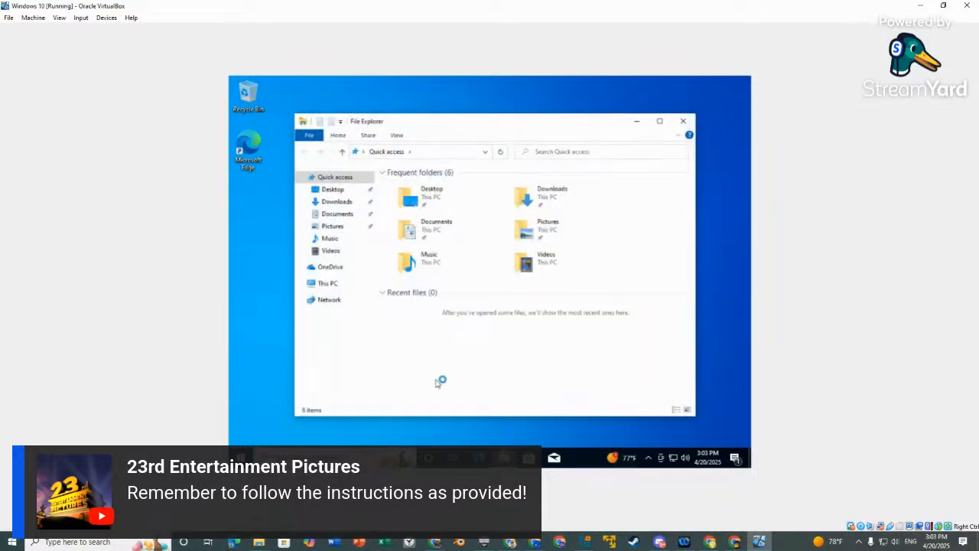
{"action": "left_click", "coordinate": [683, 121]}
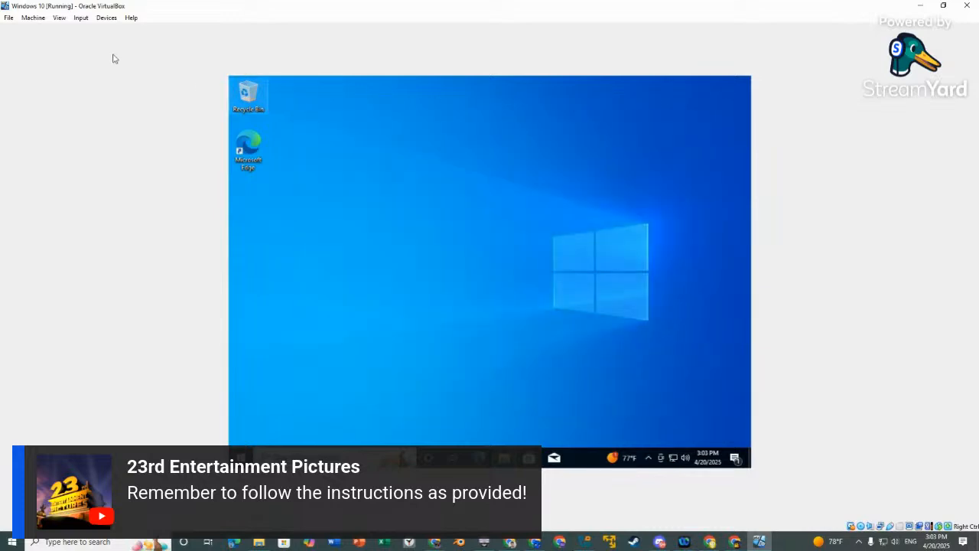
{"action": "left_click", "coordinate": [61, 18]}
{"action": "left_click", "coordinate": [90, 30]}
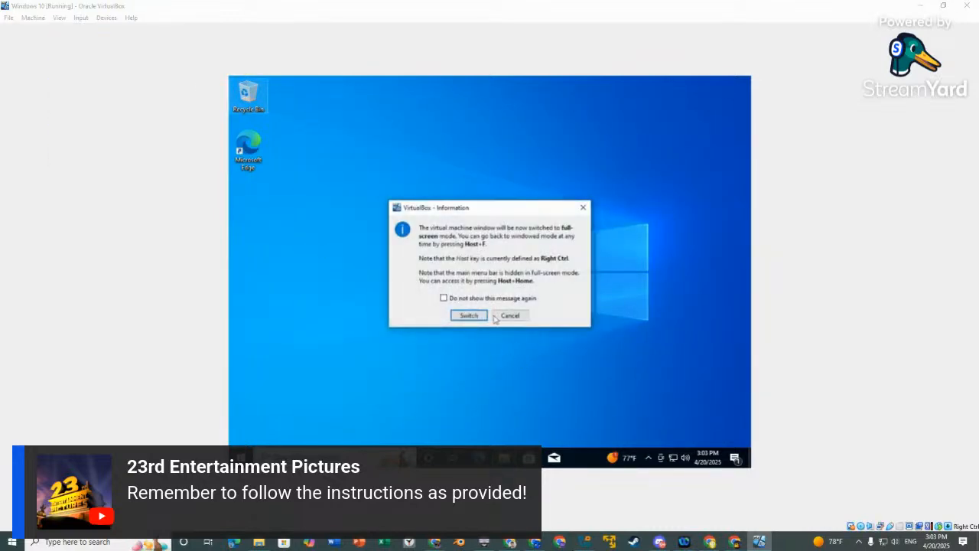
{"action": "left_click", "coordinate": [469, 315]}
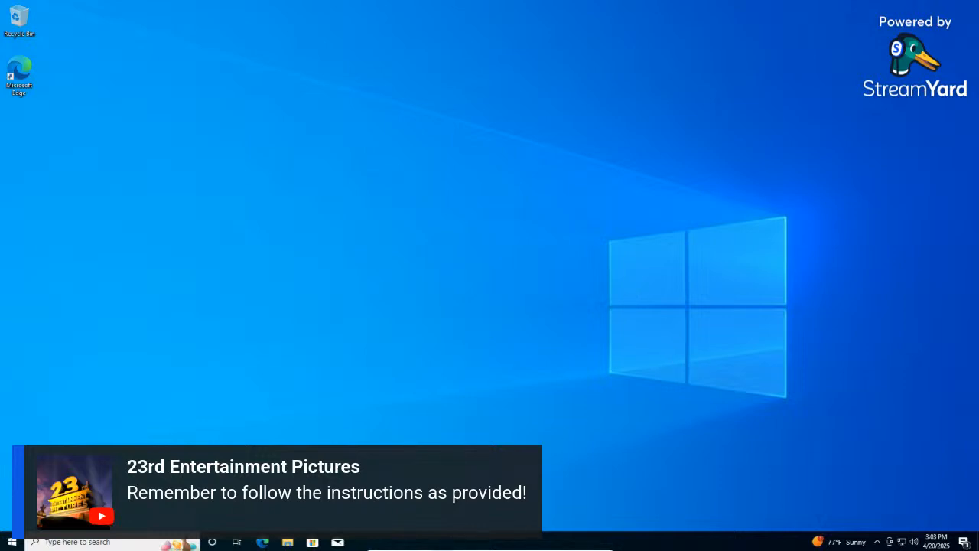
{"action": "left_click", "coordinate": [442, 546]}
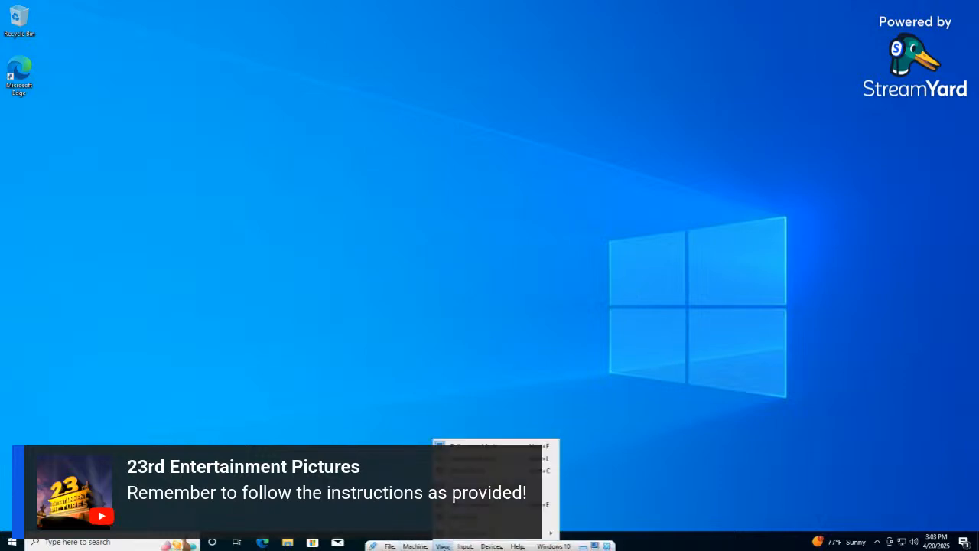
{"action": "left_click", "coordinate": [474, 446]}
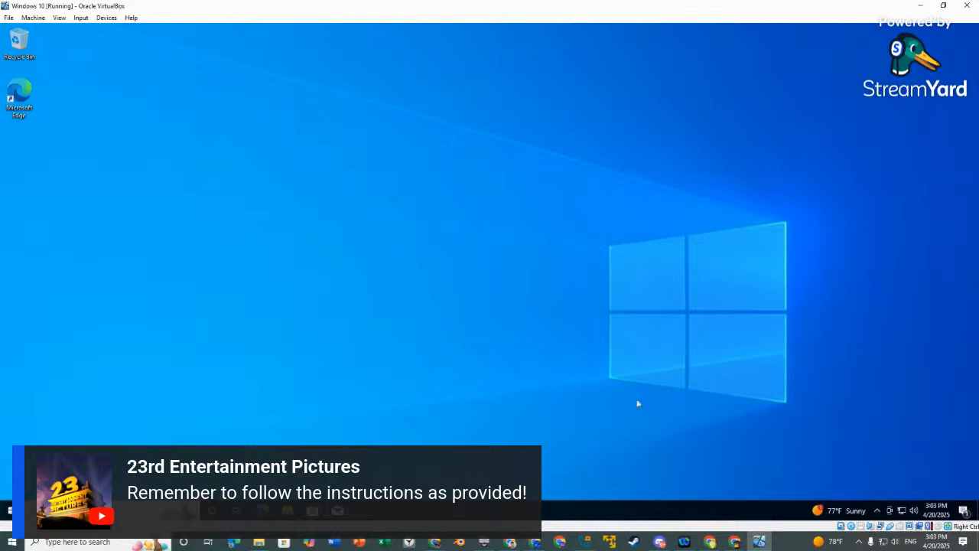
Eject the Guest Additions CD from drive D: under This PC and close File Explorer.
{"action": "key", "text": "super+e"}
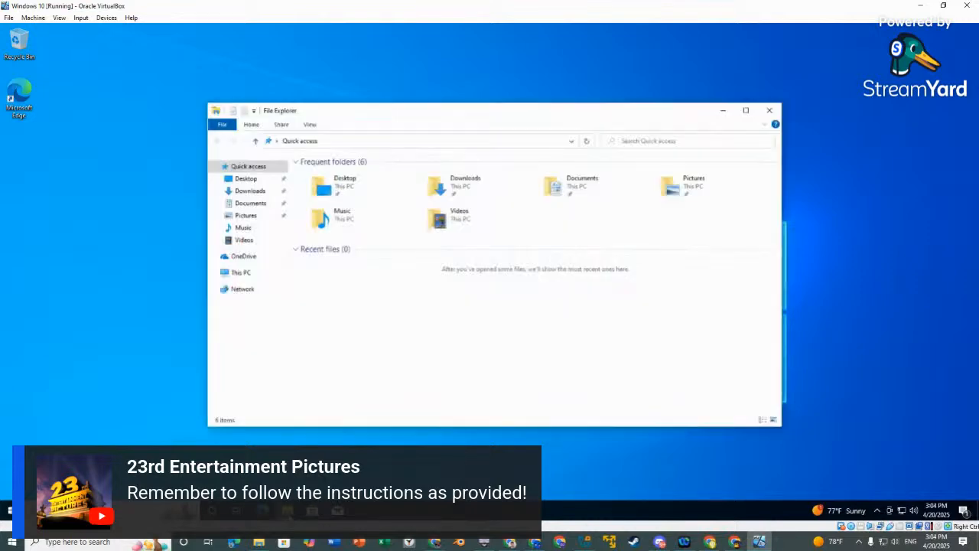
{"action": "left_click", "coordinate": [243, 274]}
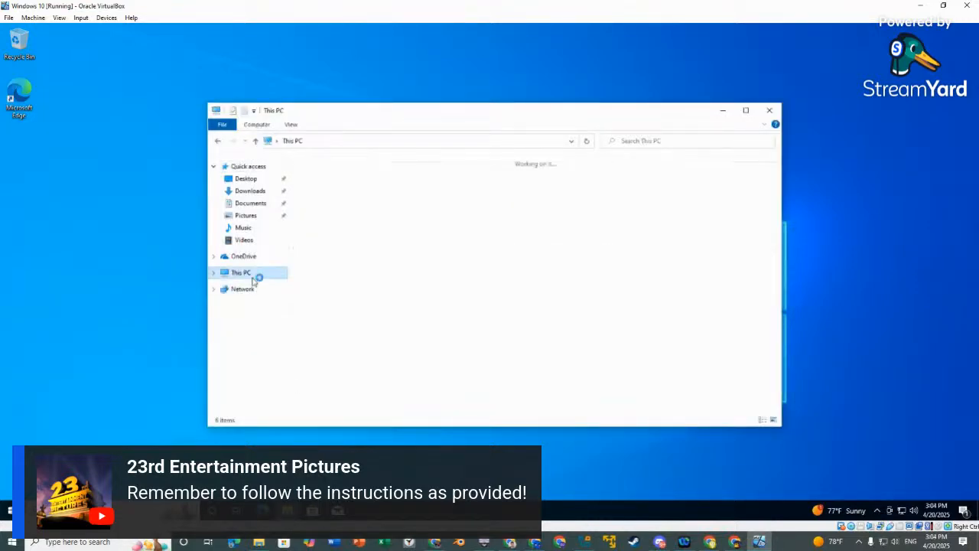
{"action": "right_click", "coordinate": [472, 286]}
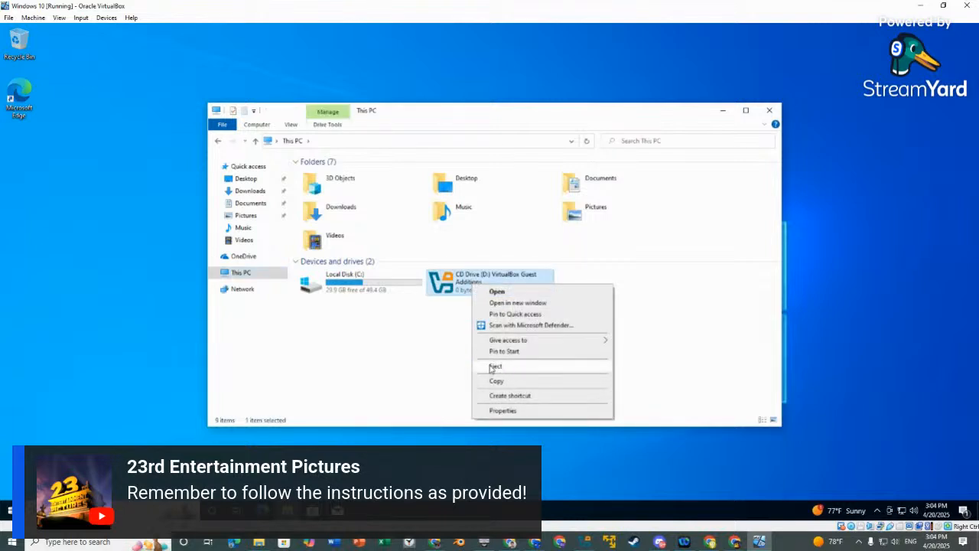
{"action": "left_click", "coordinate": [494, 366]}
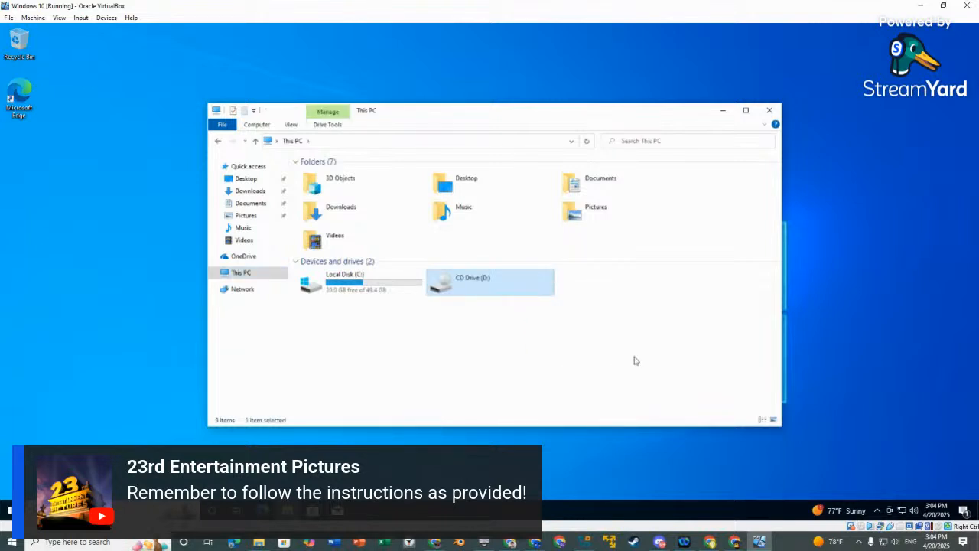
{"action": "left_click", "coordinate": [770, 110]}
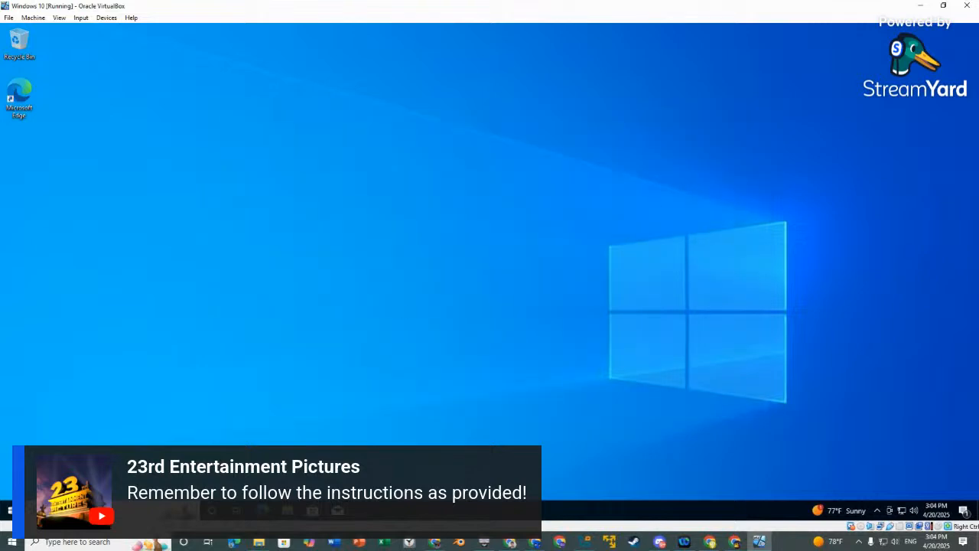
{"action": "left_click", "coordinate": [7, 510]}
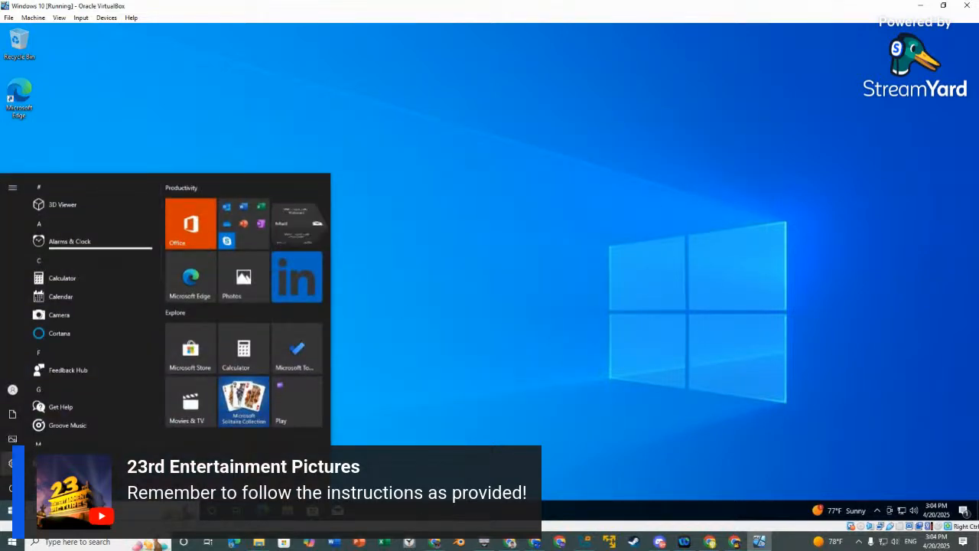
Open guest Settings, browse Personalization and Accounts, and dismiss the OneDrive setup prompt.
{"action": "left_click", "coordinate": [6, 464]}
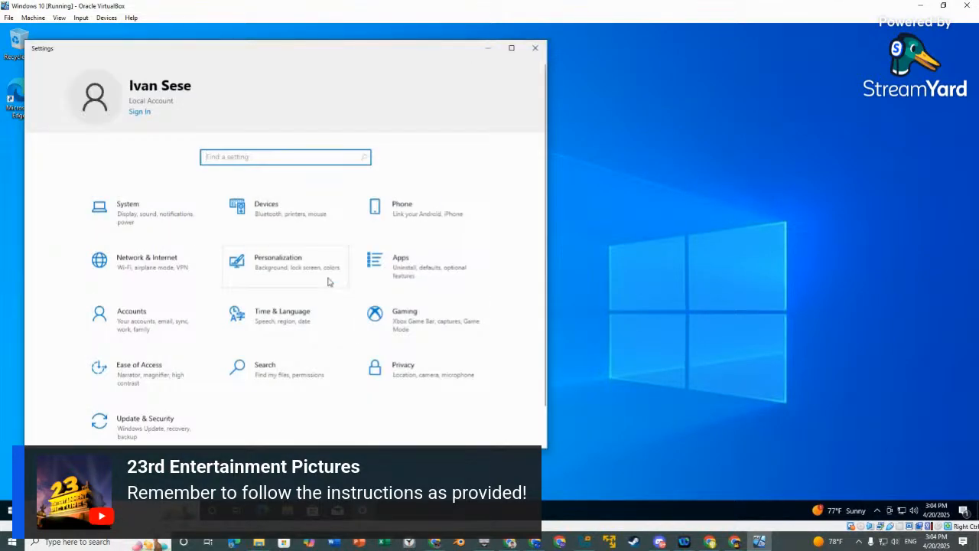
{"action": "scroll", "coordinate": [326, 278], "scroll_direction": "down", "scroll_amount": 1}
{"action": "left_click", "coordinate": [306, 228]}
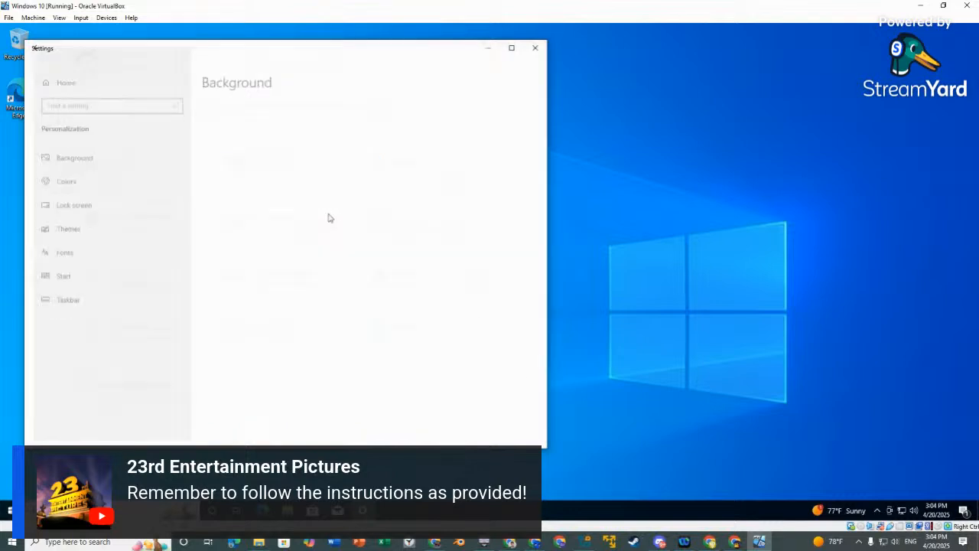
{"action": "left_click", "coordinate": [36, 48]}
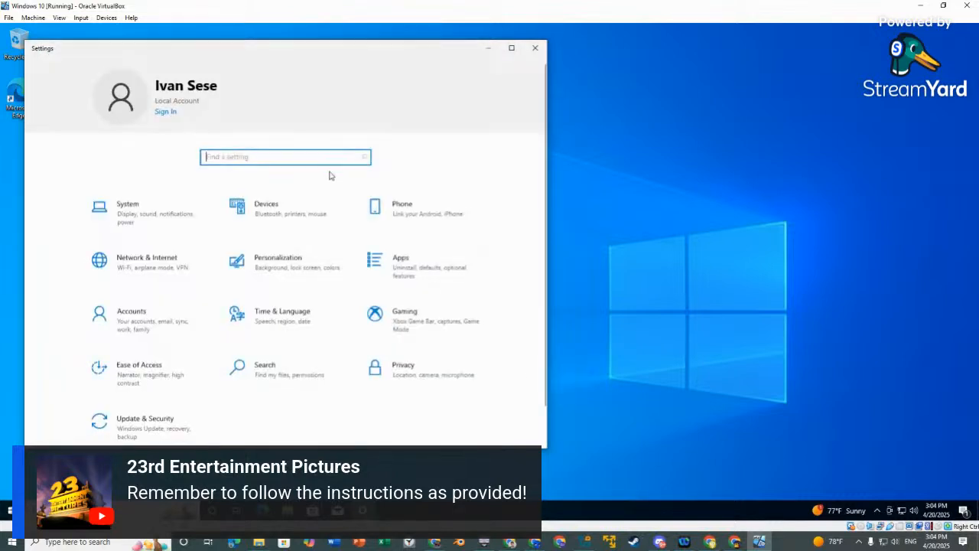
{"action": "left_click", "coordinate": [388, 115]}
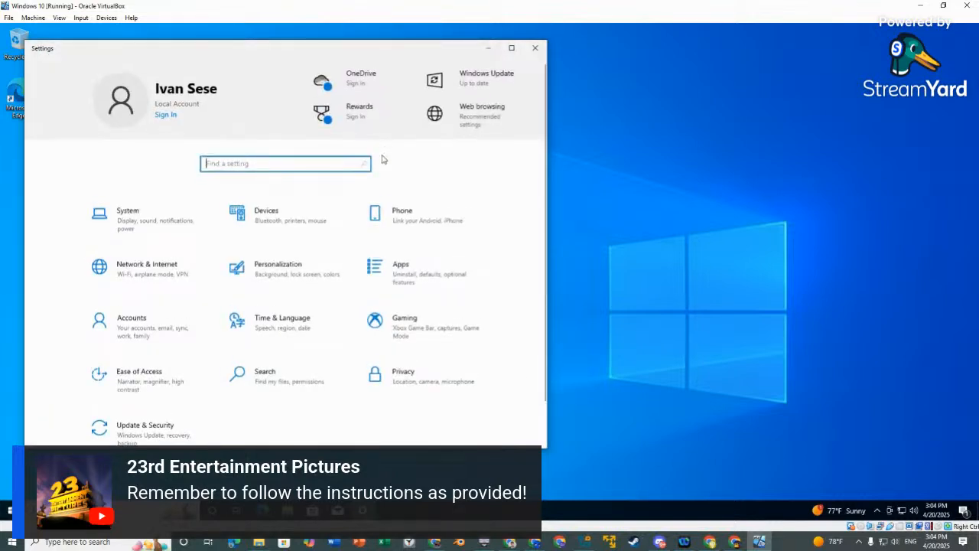
{"action": "left_click", "coordinate": [360, 76]}
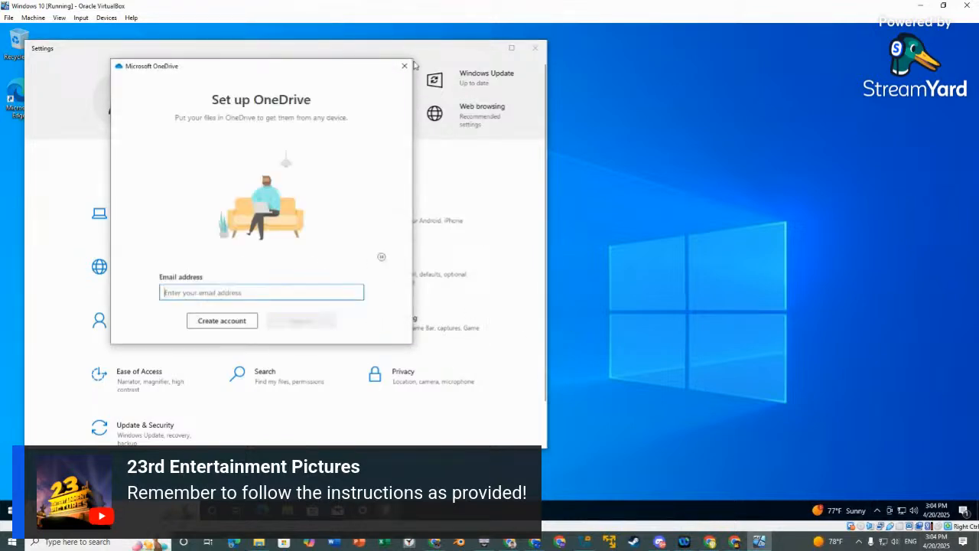
{"action": "left_click", "coordinate": [404, 67]}
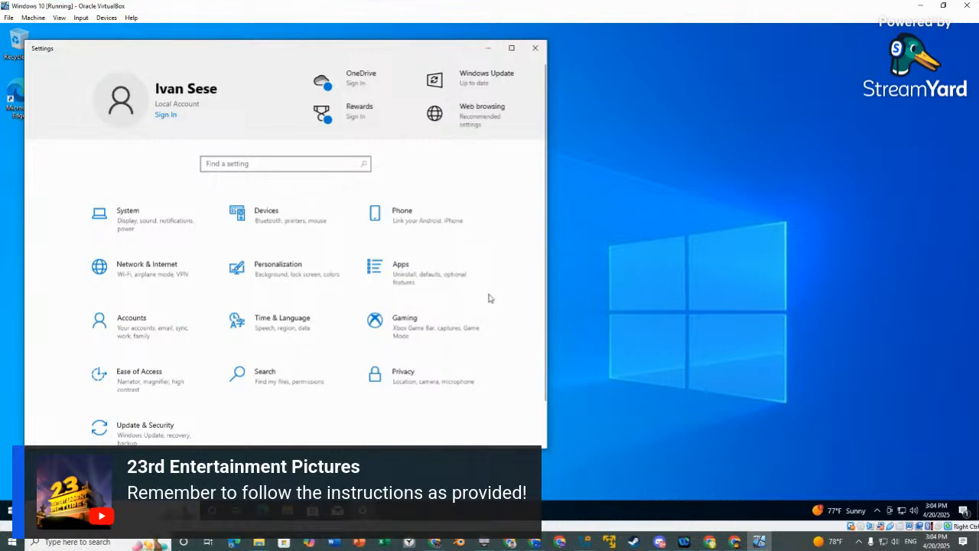
{"action": "left_click", "coordinate": [144, 315]}
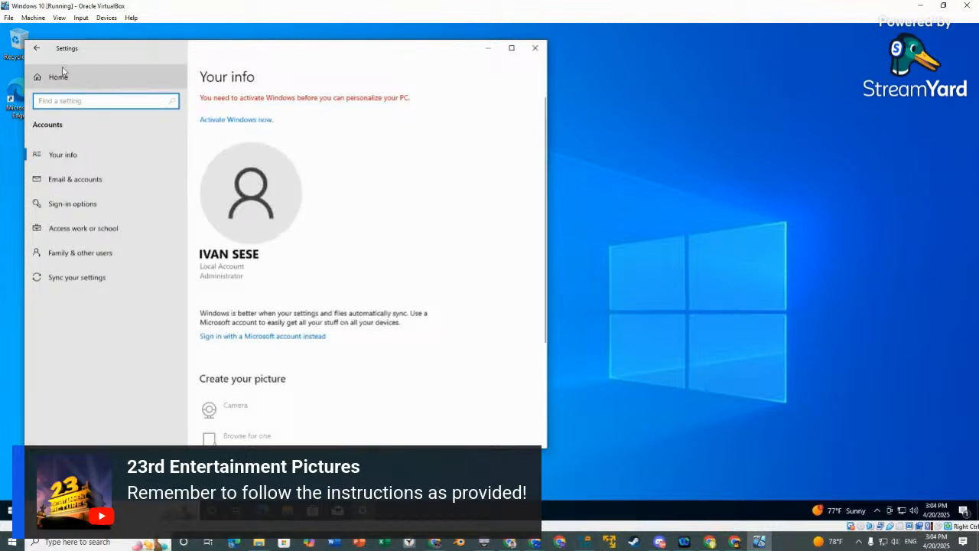
{"action": "left_click", "coordinate": [39, 50]}
Check Update & Security > Activation showing Windows 10 Pro not activated, then return to StreamYard.
{"action": "scroll", "coordinate": [374, 240], "scroll_direction": "down", "scroll_amount": 1}
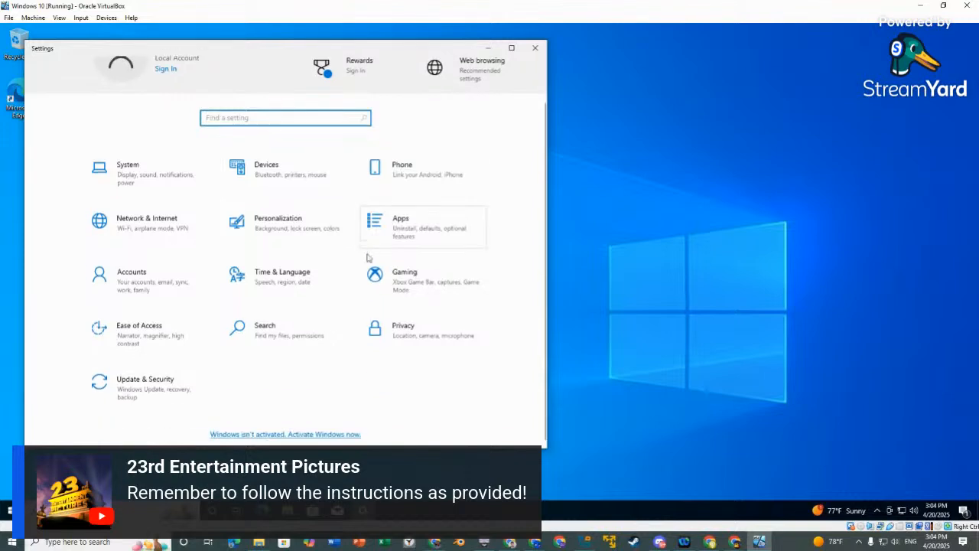
{"action": "left_click", "coordinate": [145, 386]}
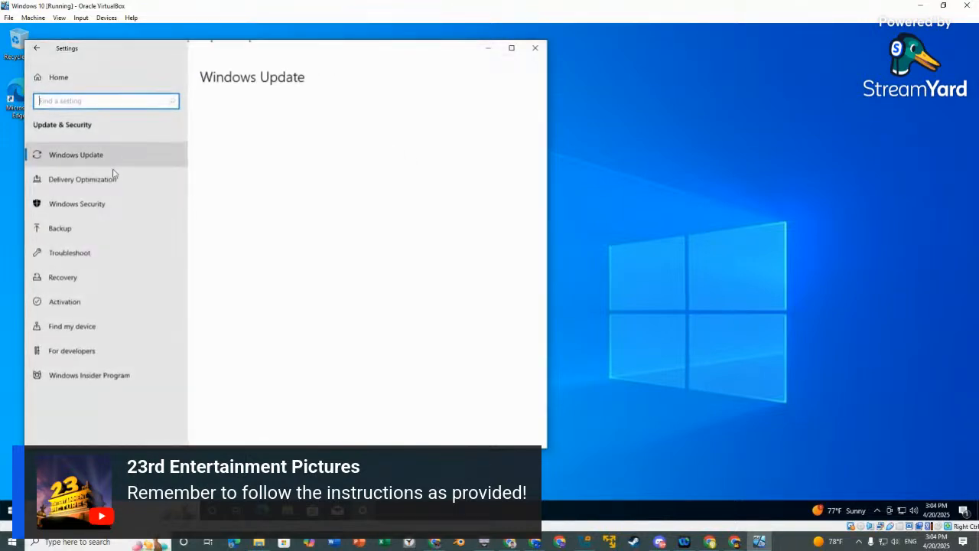
{"action": "left_click", "coordinate": [80, 302]}
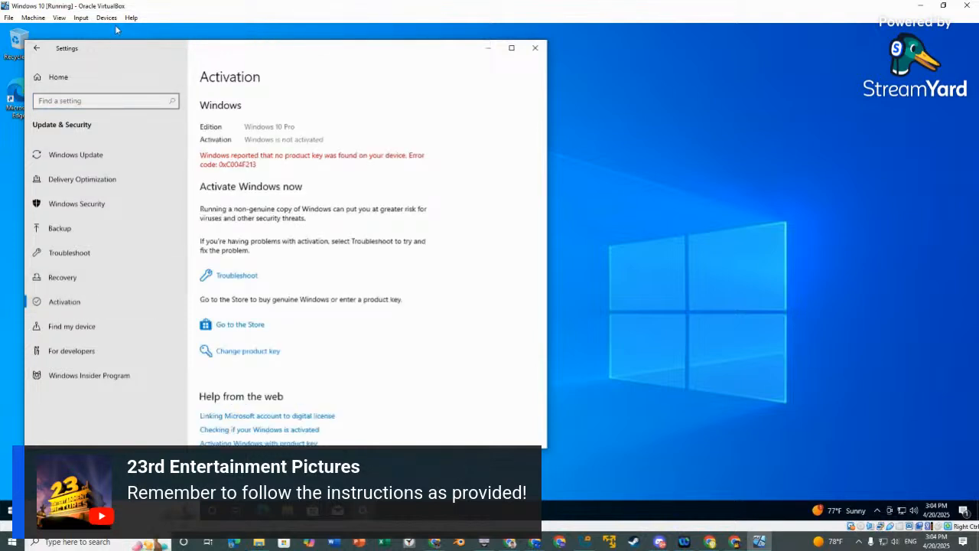
{"action": "left_click", "coordinate": [36, 47]}
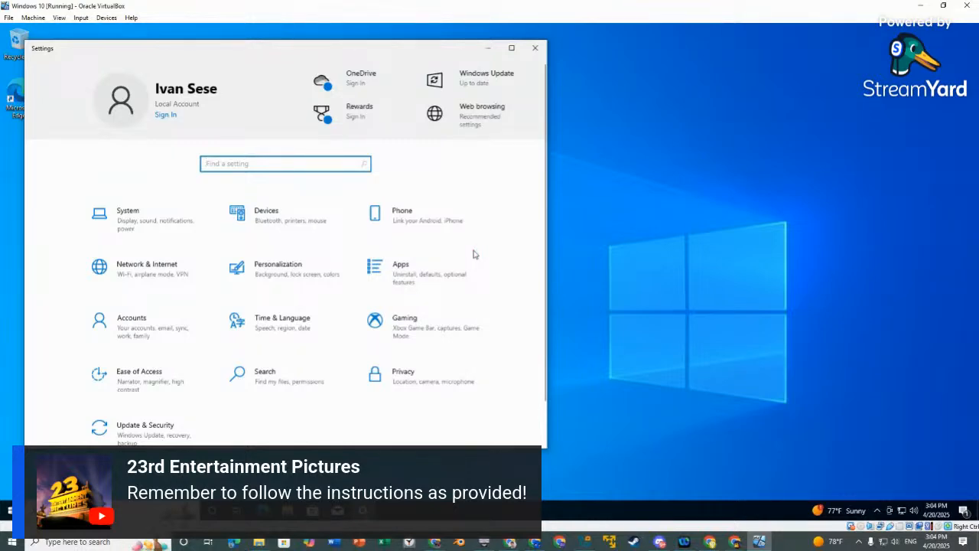
{"action": "left_click", "coordinate": [681, 490]}
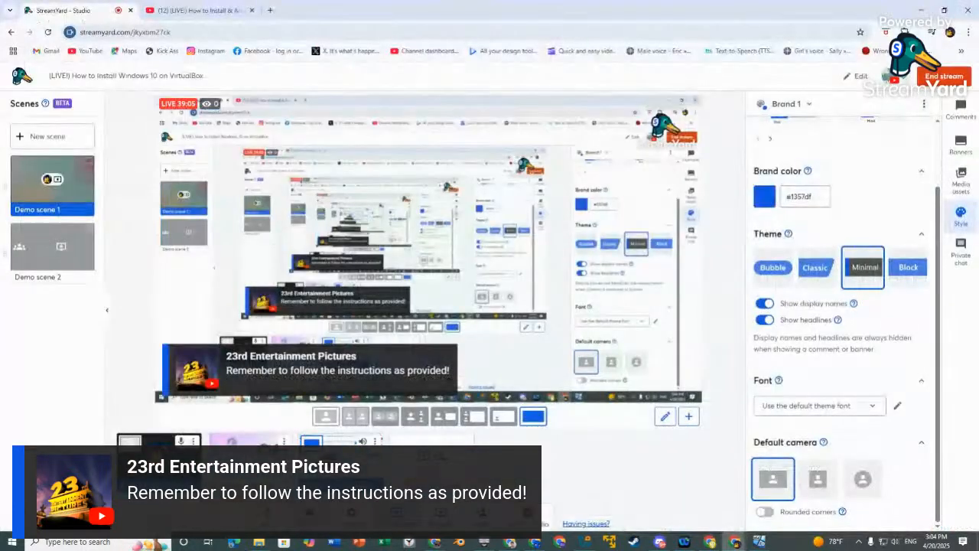